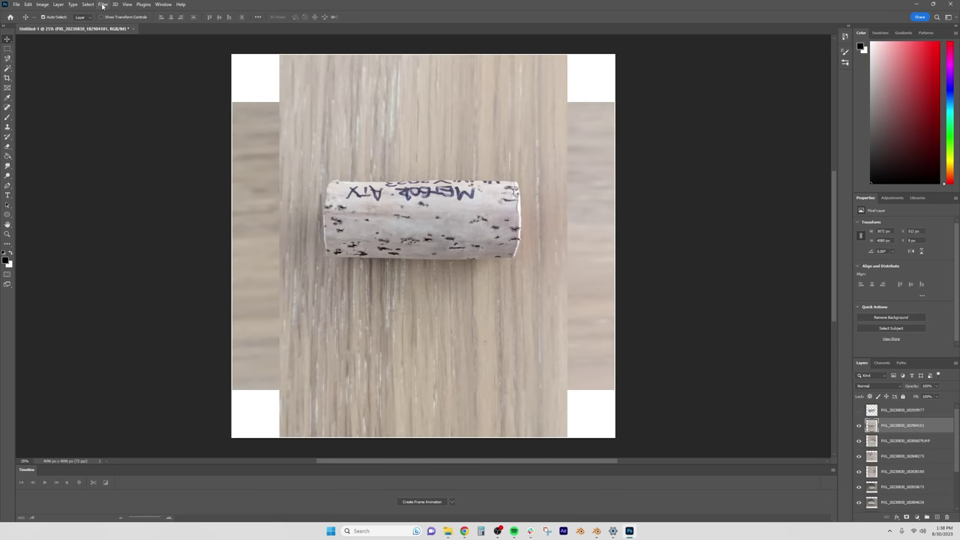
Step: Commit the resized cork-end photo, select the cork subject, and search the browser for its hotkey
{"action": "left_click", "coordinate": [87, 6]}
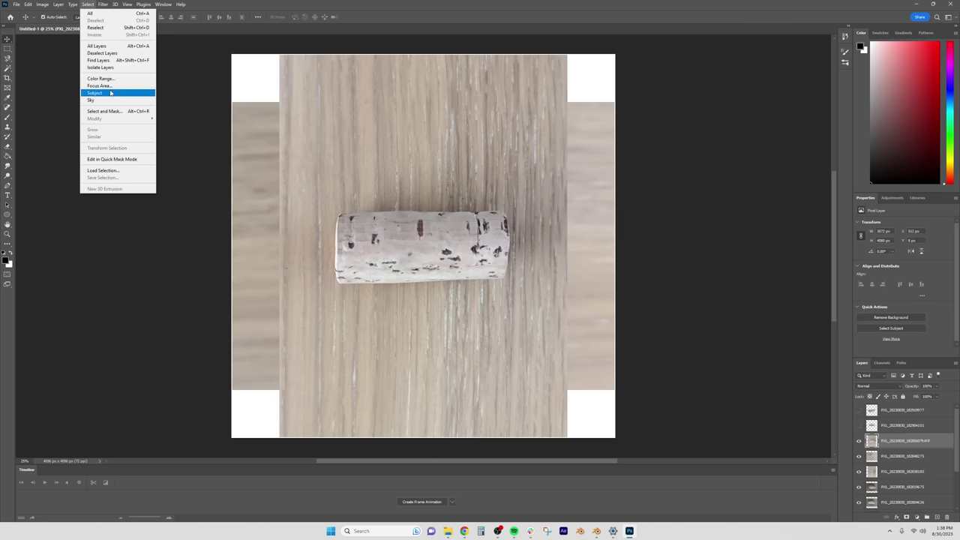
{"action": "left_click", "coordinate": [110, 93]}
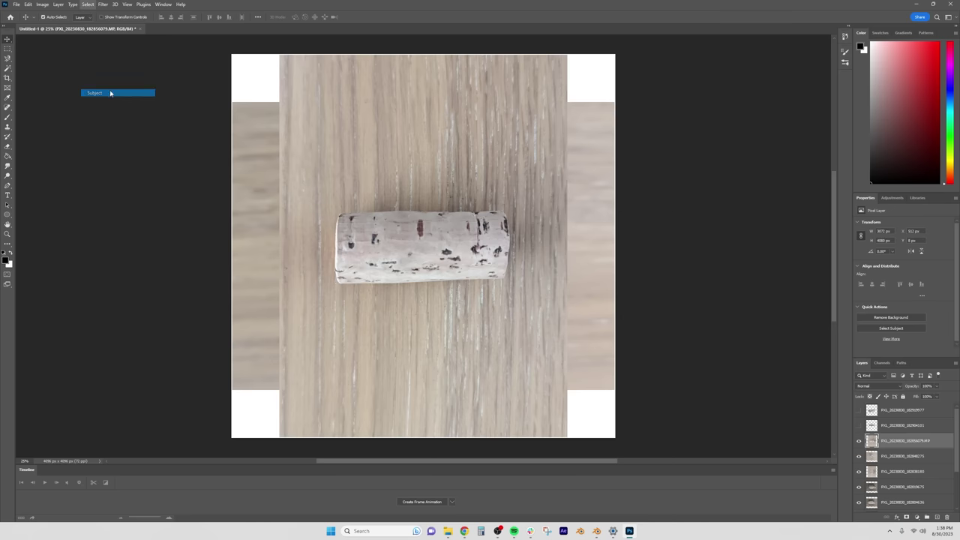
{"action": "key", "text": "alt+Tab"}
{"action": "left_click", "coordinate": [303, 140]}
{"action": "type", "text": "hotkey"}
{"action": "key", "text": "Return"}
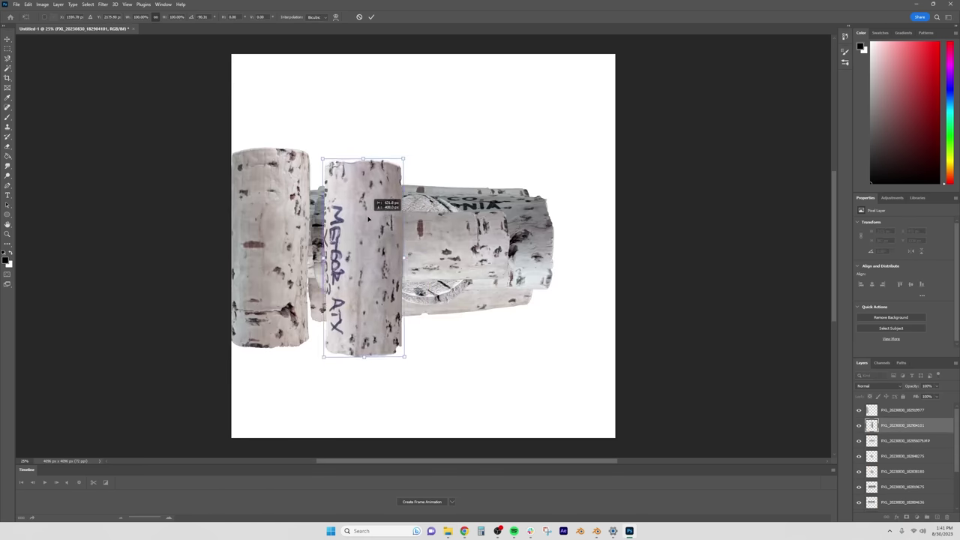
Step: Arrange and resize the cork layers into a row with a round cork end below
{"action": "left_click_drag", "start_coordinate": [366, 218], "coordinate": [339, 208]}
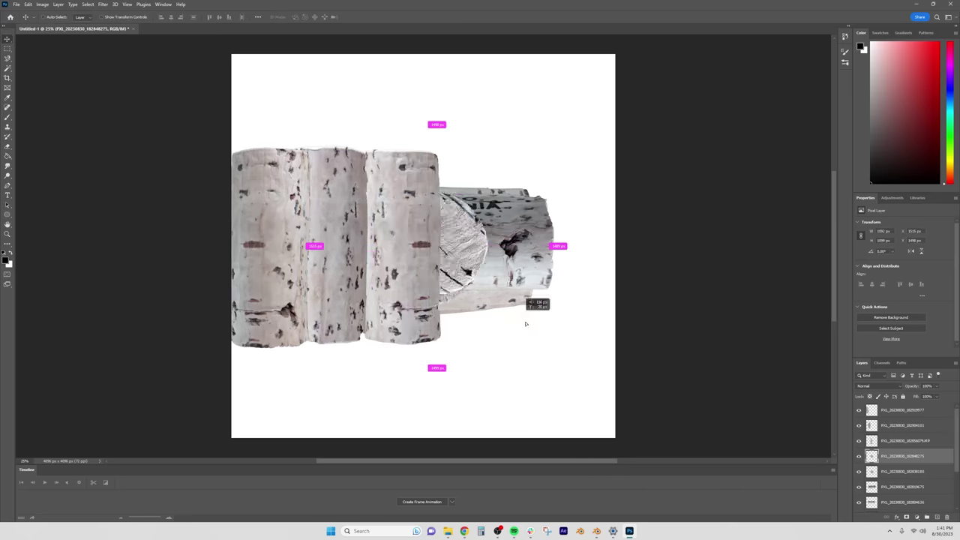
{"action": "left_click_drag", "start_coordinate": [527, 318], "coordinate": [627, 452]}
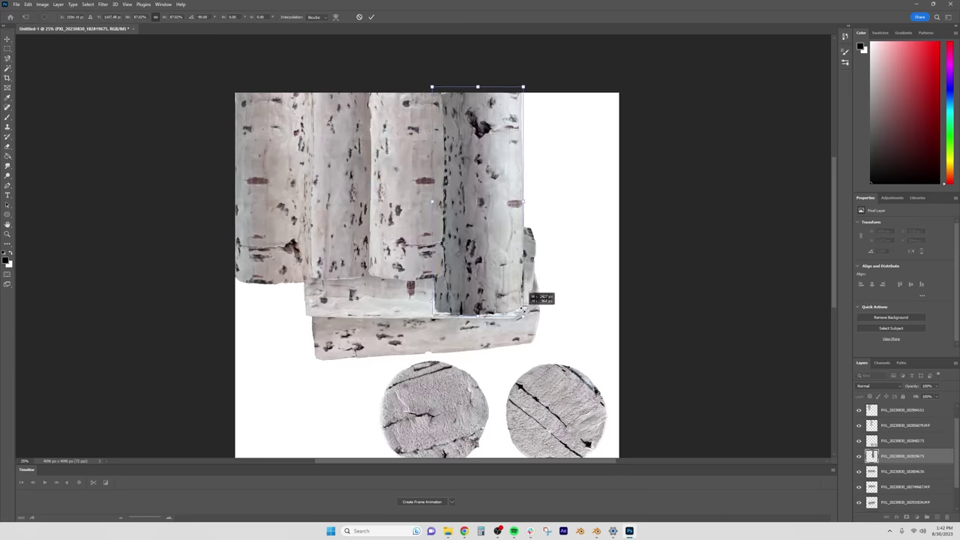
{"action": "left_click_drag", "start_coordinate": [523, 309], "coordinate": [525, 271]}
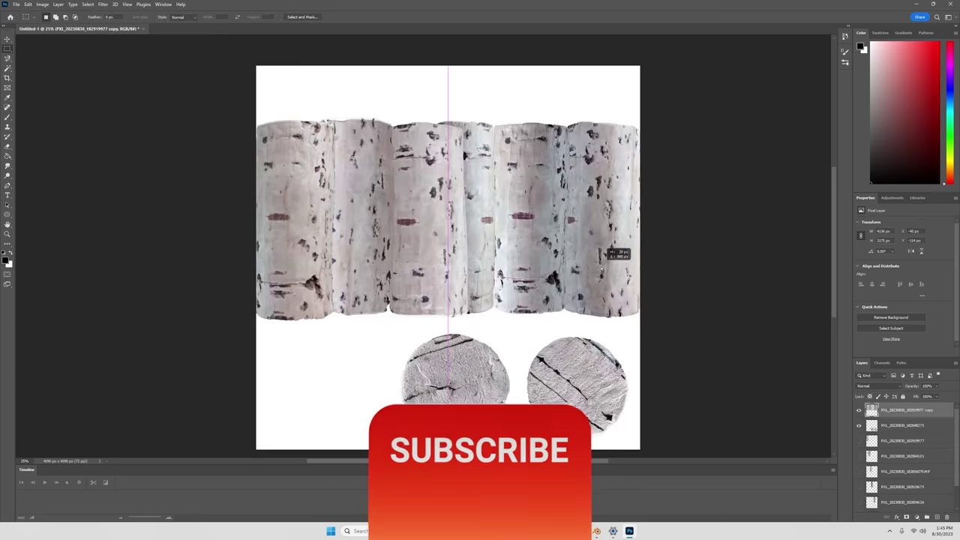
{"action": "left_click_drag", "start_coordinate": [601, 269], "coordinate": [601, 263]}
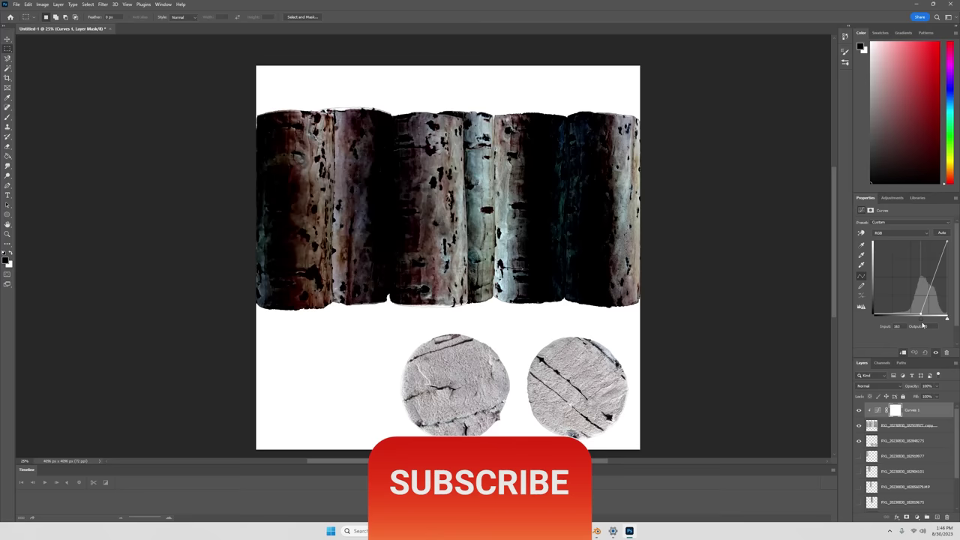
Step: Brighten the corks with a tone curve and dodging, then export the cork texture image
{"action": "left_click_drag", "start_coordinate": [922, 325], "coordinate": [906, 322]}
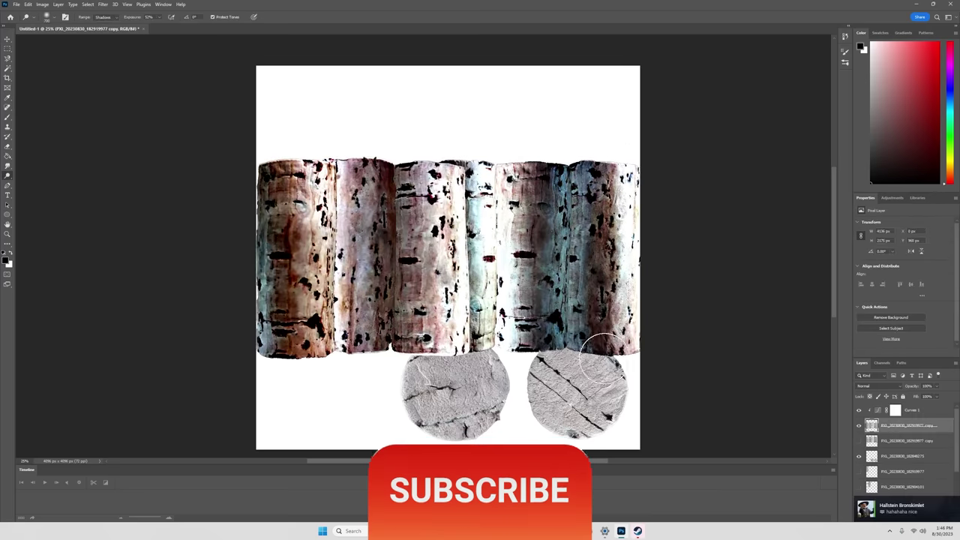
{"action": "mouse_move", "coordinate": [603, 349]}
{"action": "left_mouse_down"}
{"action": "mouse_move", "coordinate": [599, 300]}
{"action": "mouse_move", "coordinate": [606, 278]}
{"action": "left_mouse_up"}
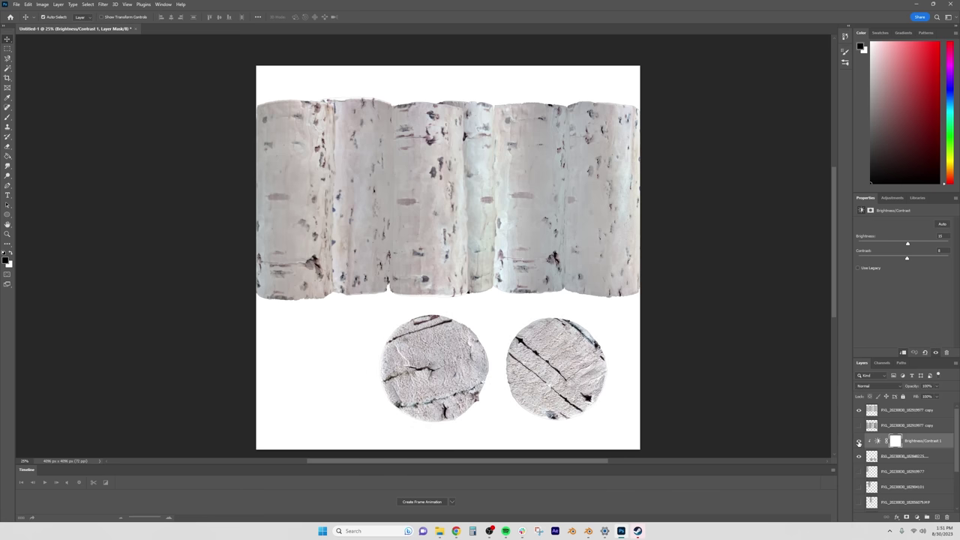
{"action": "key", "text": "alt+shift+ctrl+w"}
{"action": "left_click", "coordinate": [911, 403]}
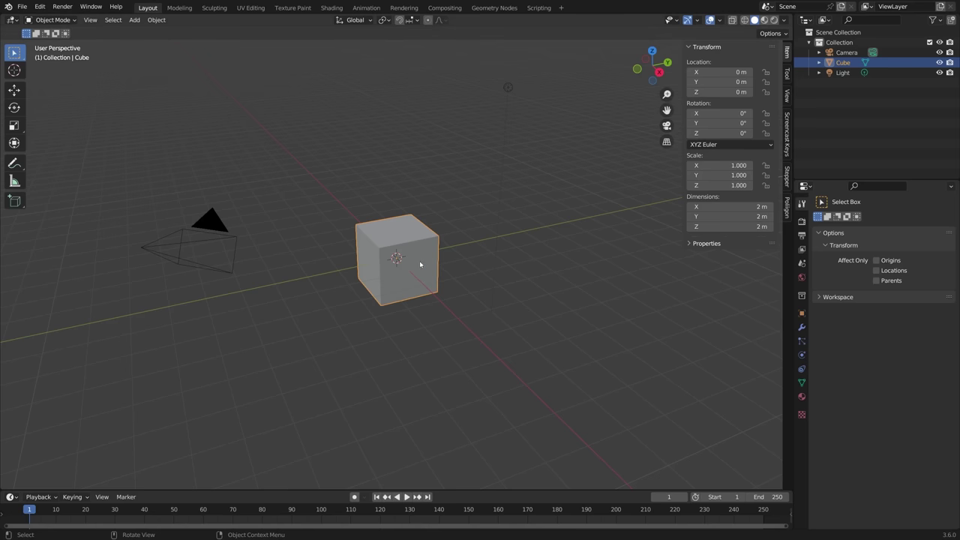
Step: Delete the default cube, camera and light, and add a cylinder mesh
{"action": "key", "text": "a"}
{"action": "key", "text": "Delete"}
{"action": "key", "text": "shift+a"}
{"action": "mouse_move", "coordinate": [389, 194]}
{"action": "left_click", "coordinate": [469, 244]}
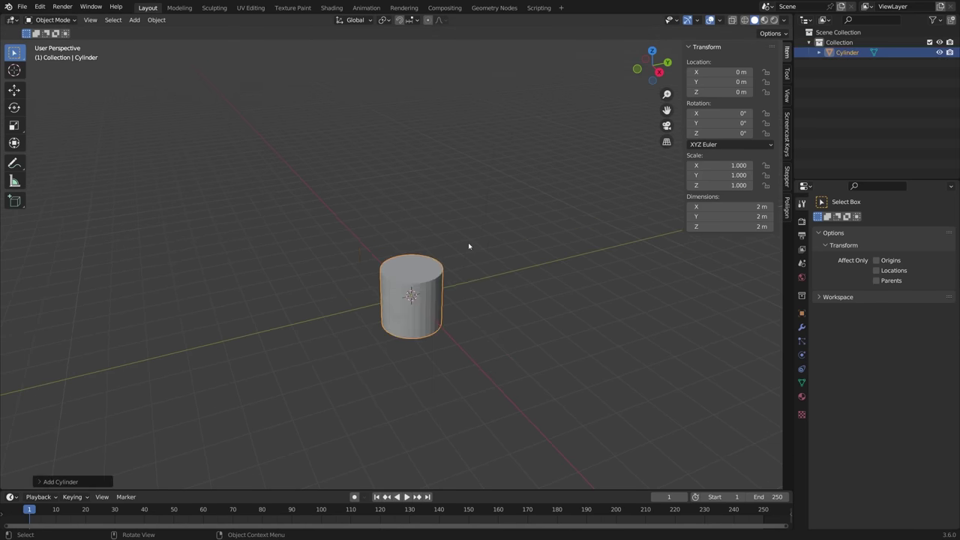
Step: Look up real cork dimensions in the browser and duplicate the cork cylinder
{"action": "key", "text": "alt+Tab"}
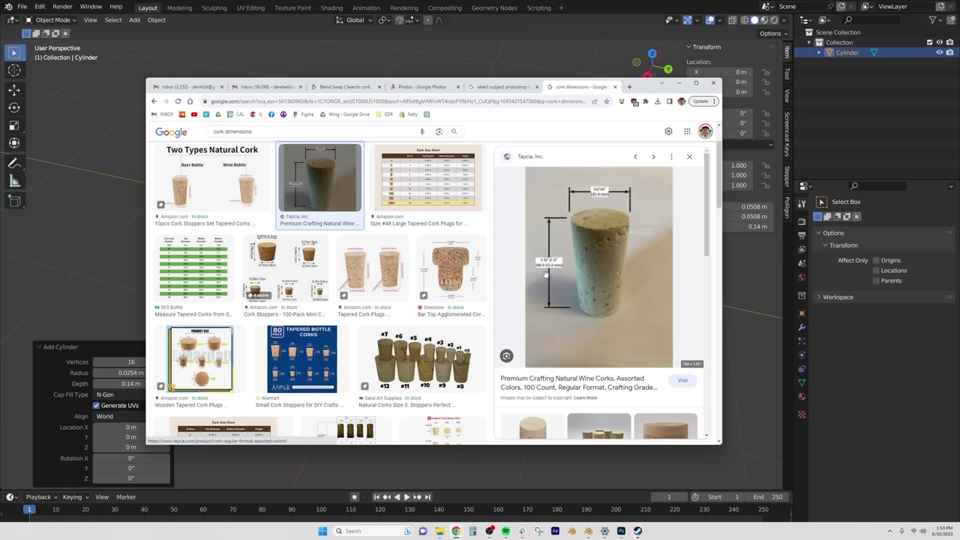
{"action": "key", "text": "Left"}
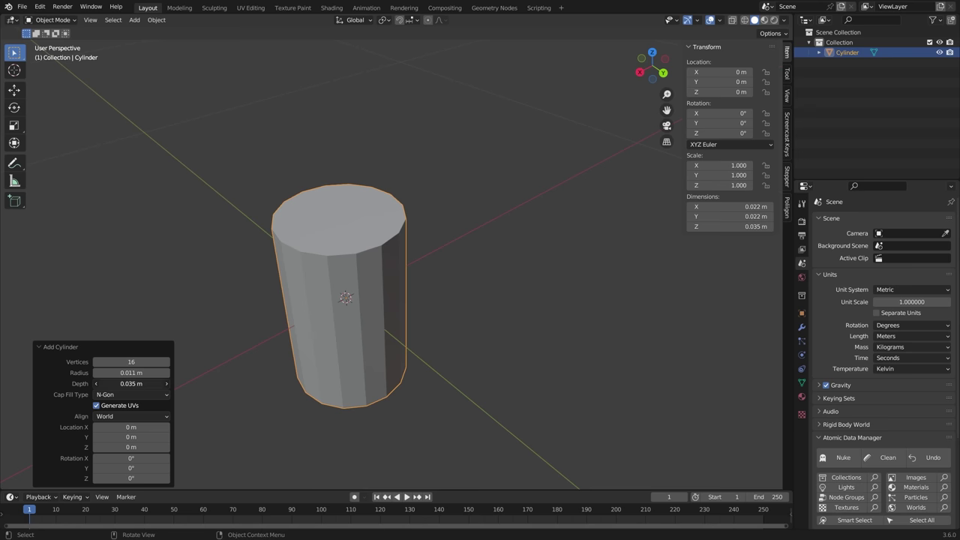
{"action": "middle_click_drag", "start_coordinate": [243, 352], "coordinate": [540, 242]}
{"action": "scroll", "coordinate": [440, 306], "scroll_direction": "down", "scroll_amount": 8}
{"action": "key", "text": "shift+d"}
Step: Apply level-2 subdivision smoothing and add a Bevel modifier to round the cylinder's edges
{"action": "key", "text": "y"}
{"action": "left_click", "coordinate": [366, 306]}
{"action": "left_click", "coordinate": [413, 304]}
{"action": "key", "text": "ctrl+2"}
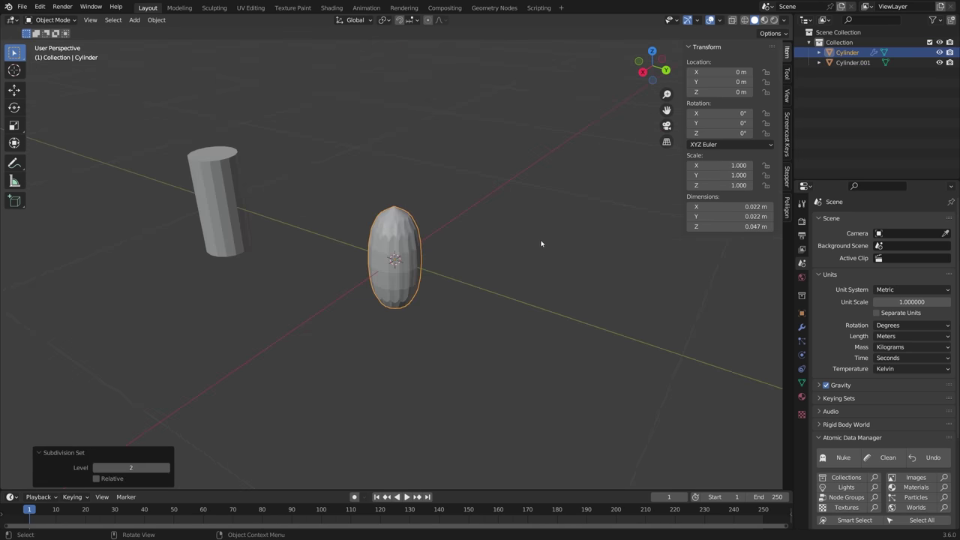
{"action": "key", "text": "Tab"}
{"action": "left_click", "coordinate": [800, 327]}
{"action": "left_click", "coordinate": [858, 221]}
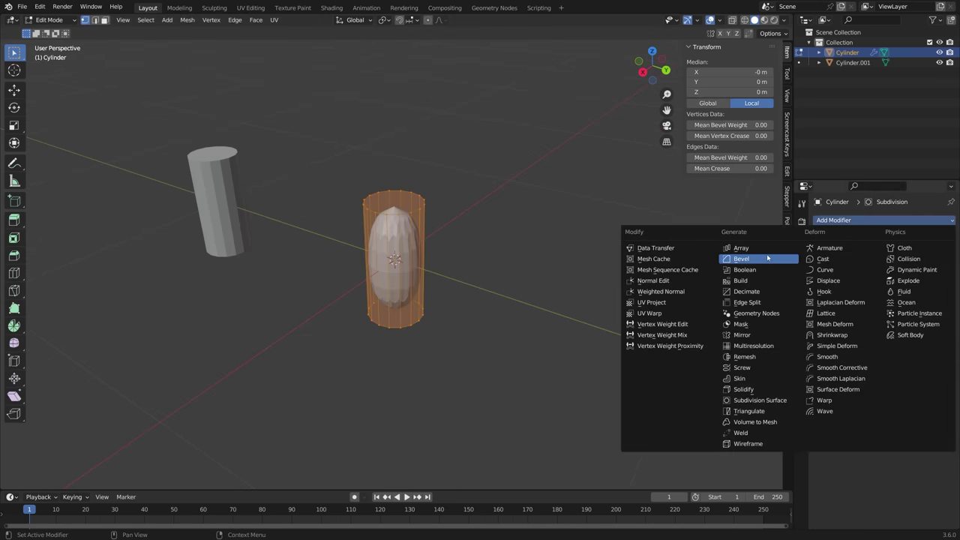
{"action": "left_click", "coordinate": [765, 258]}
Step: Add a loop cut around the cylinder and inset its end face
{"action": "middle_click_drag", "start_coordinate": [450, 247], "coordinate": [419, 225]}
{"action": "key", "text": "ctrl+r"}
{"action": "left_click", "coordinate": [518, 245]}
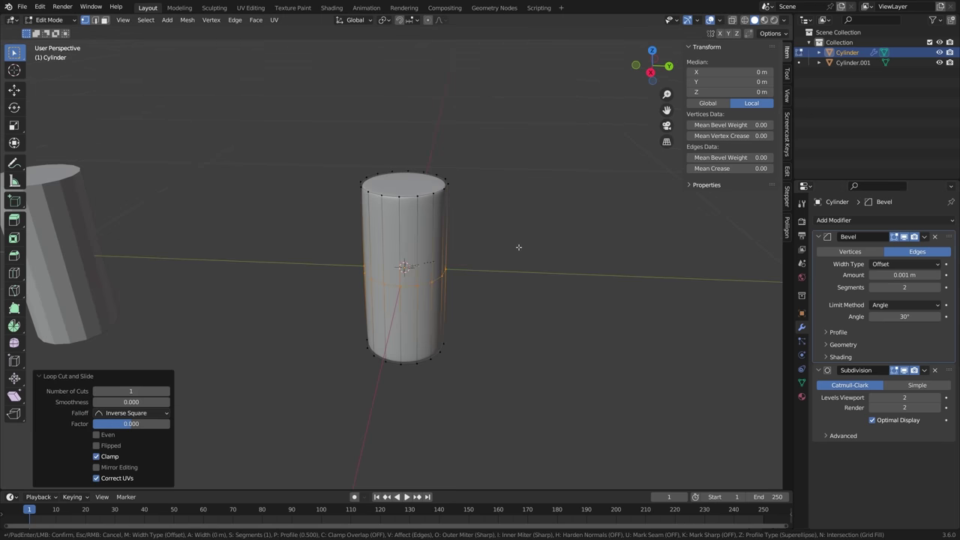
{"action": "key", "text": "i"}
{"action": "middle_click_drag", "start_coordinate": [593, 270], "coordinate": [268, 11]}
{"action": "left_click", "coordinate": [537, 260]}
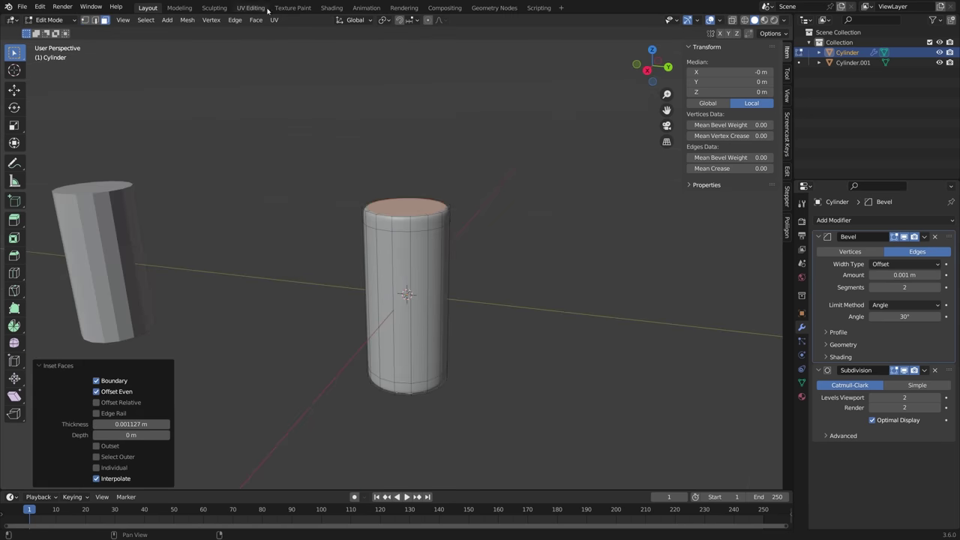
Step: Create a new material for the cylinder using the corkCOL1.png image texture
{"action": "left_click", "coordinate": [332, 8]}
{"action": "left_click", "coordinate": [111, 314]}
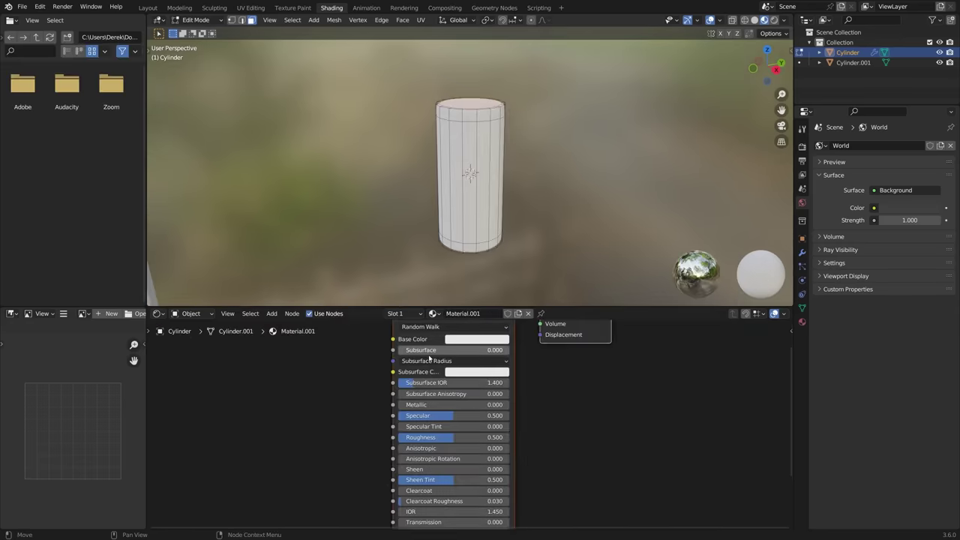
{"action": "key", "text": "ctrl+shift+t"}
{"action": "double_click", "coordinate": [439, 217]}
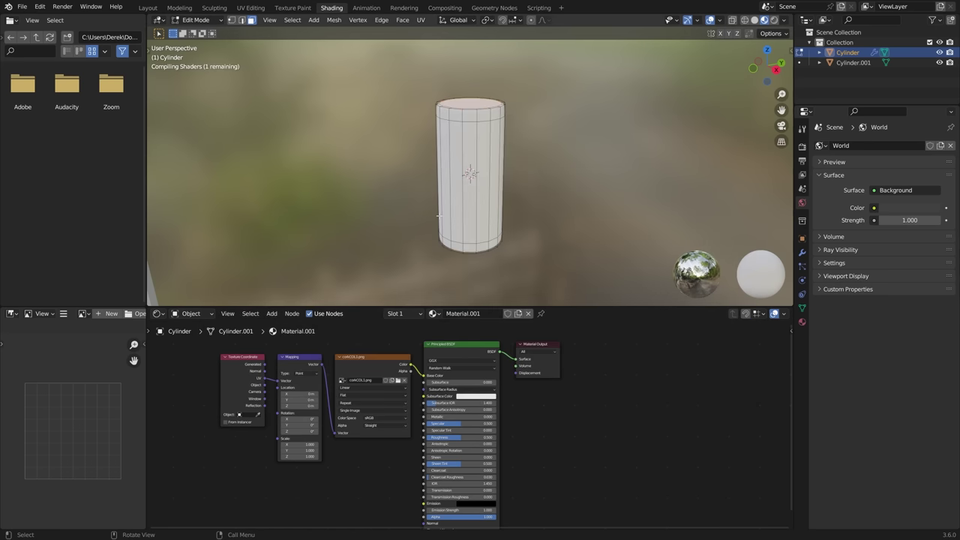
Step: Mark seams on the cylinder's edges, including the top ring and remaining edges
{"action": "key", "text": "2"}
{"action": "key", "text": "ctrl+e"}
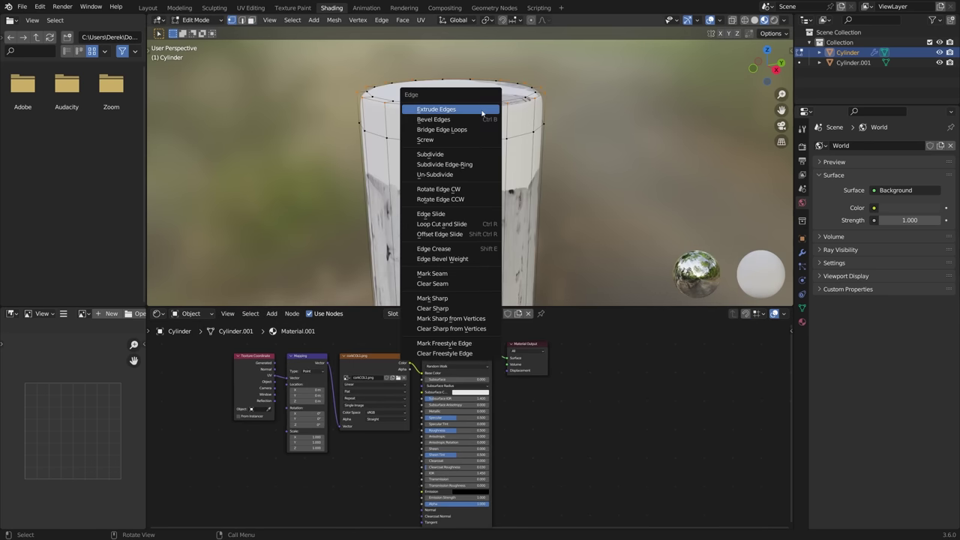
{"action": "left_click", "coordinate": [479, 274]}
{"action": "middle_click_drag", "start_coordinate": [480, 274], "coordinate": [491, 206]}
{"action": "key", "text": "ctrl+e"}
{"action": "left_click", "coordinate": [464, 278]}
{"action": "key", "text": "ctrl+e"}
{"action": "left_click", "coordinate": [463, 231]}
Step: Unwrap the cylinder, then rotate and place the UV islands over the cork strip and end images
{"action": "key", "text": "u"}
{"action": "left_click", "coordinate": [491, 205]}
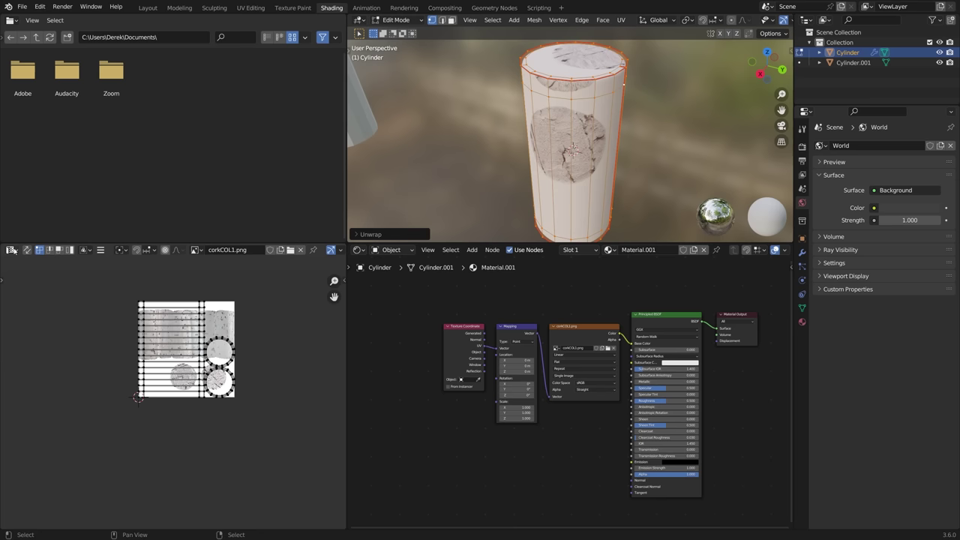
{"action": "scroll", "coordinate": [225, 345], "scroll_direction": "up", "scroll_amount": 3}
{"action": "key", "text": "a"}
{"action": "key", "text": "r"}
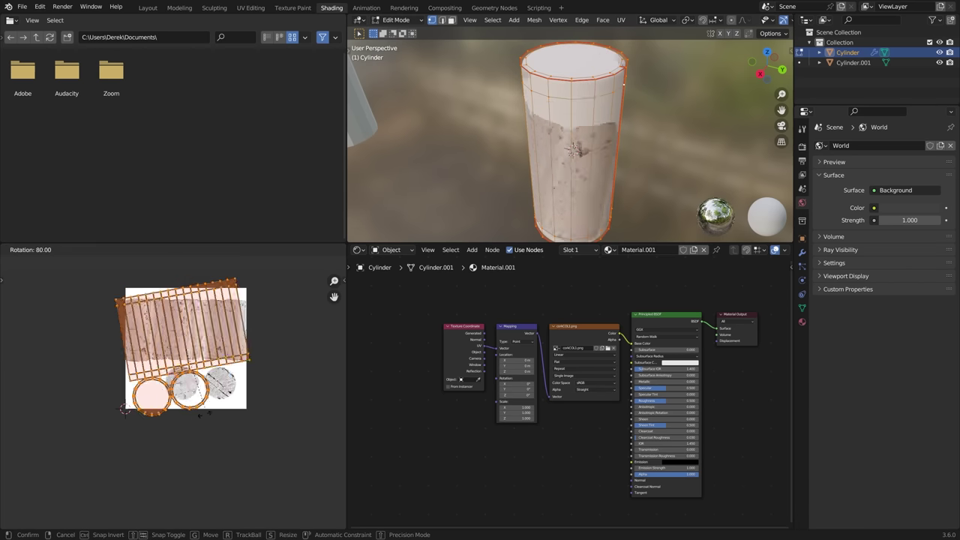
{"action": "left_click", "coordinate": [264, 337]}
{"action": "scroll", "coordinate": [202, 345], "scroll_direction": "up", "scroll_amount": 2}
{"action": "key", "text": "g"}
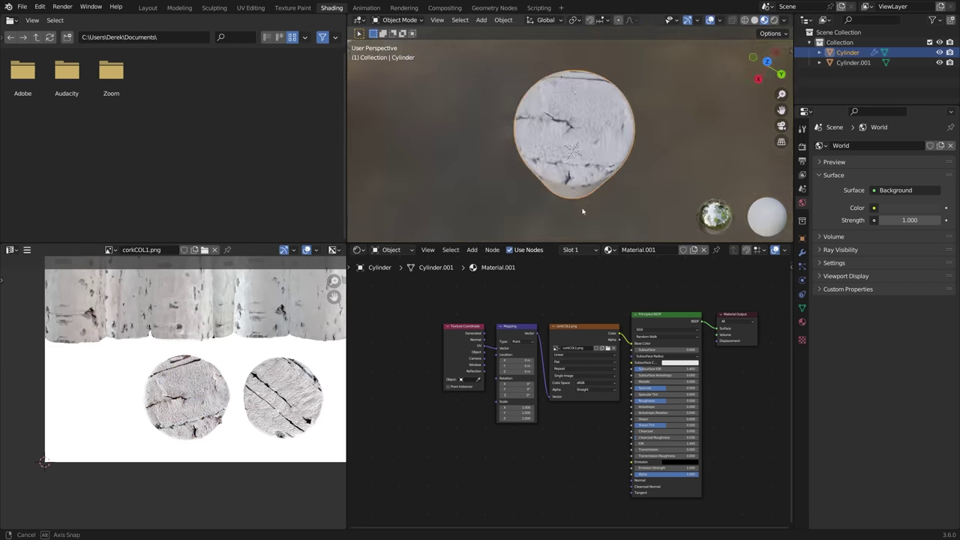
{"action": "middle_click_drag", "start_coordinate": [583, 208], "coordinate": [611, 339]}
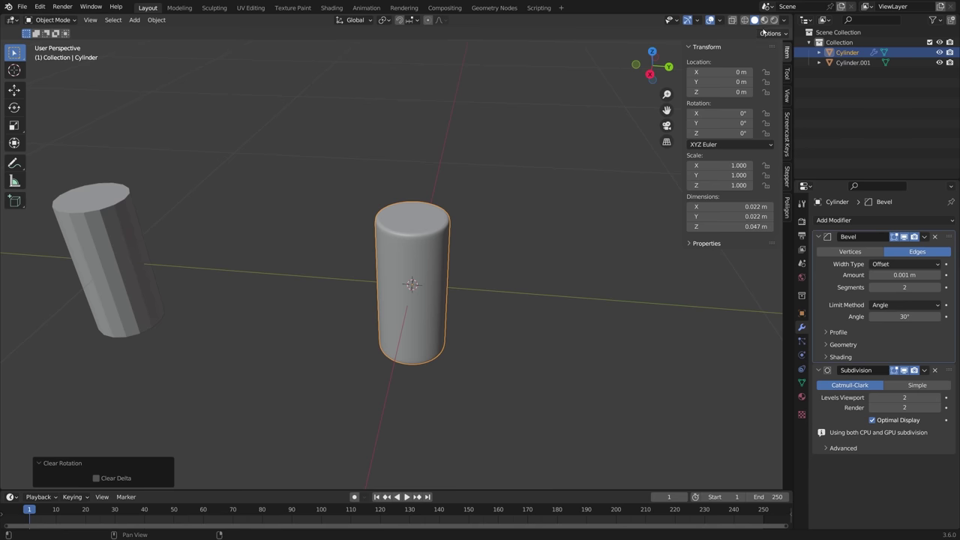
Step: Split the 3D view into three panes, one showing rendered shading
{"action": "left_click_drag", "start_coordinate": [791, 13], "coordinate": [364, 45]}
{"action": "left_click_drag", "start_coordinate": [791, 15], "coordinate": [774, 178]}
{"action": "left_click", "coordinate": [773, 178]}
Step: Lay the cork on its side by rotating -90° about X and 90° about Z
{"action": "key", "text": "r"}
{"action": "key", "text": "x"}
{"action": "key", "text": "minus"}
{"action": "key", "text": "9"}
{"action": "key", "text": "0"}
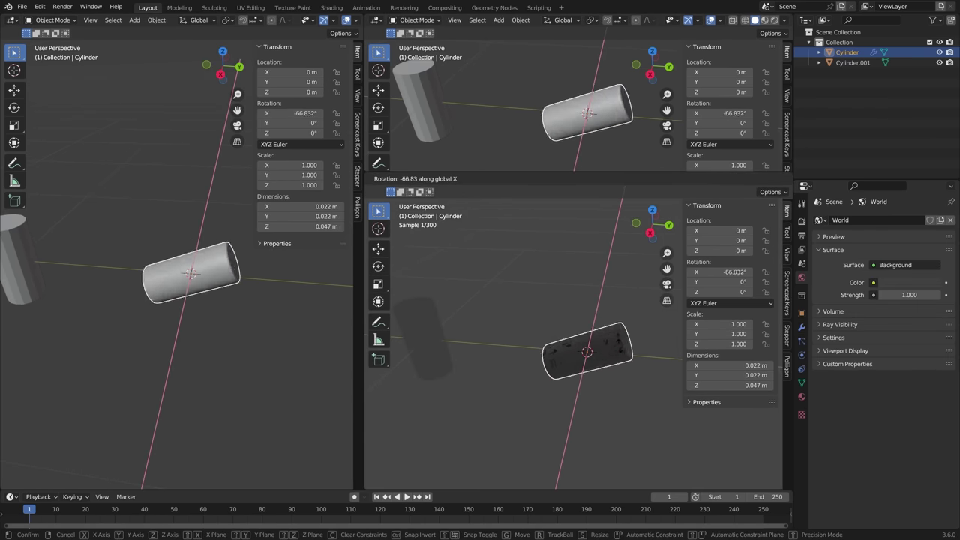
{"action": "key", "text": "Return"}
{"action": "key", "text": "r"}
{"action": "key", "text": "z"}
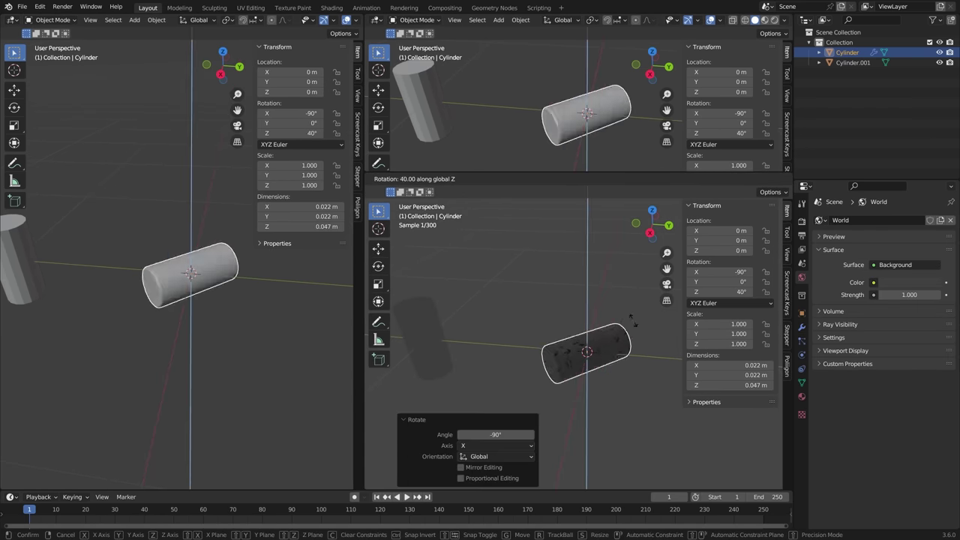
{"action": "key", "text": "Return"}
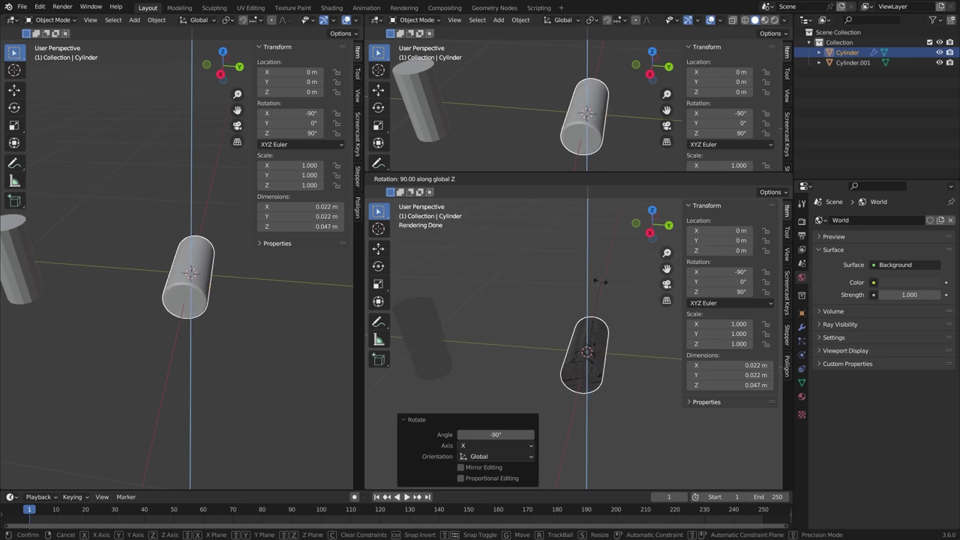
Step: Add a 0.2 m floor plane and lower it just beneath the cork
{"action": "key", "text": "shift+a"}
{"action": "key", "text": "g"}
{"action": "key", "text": "z"}
{"action": "left_click", "coordinate": [608, 418]}
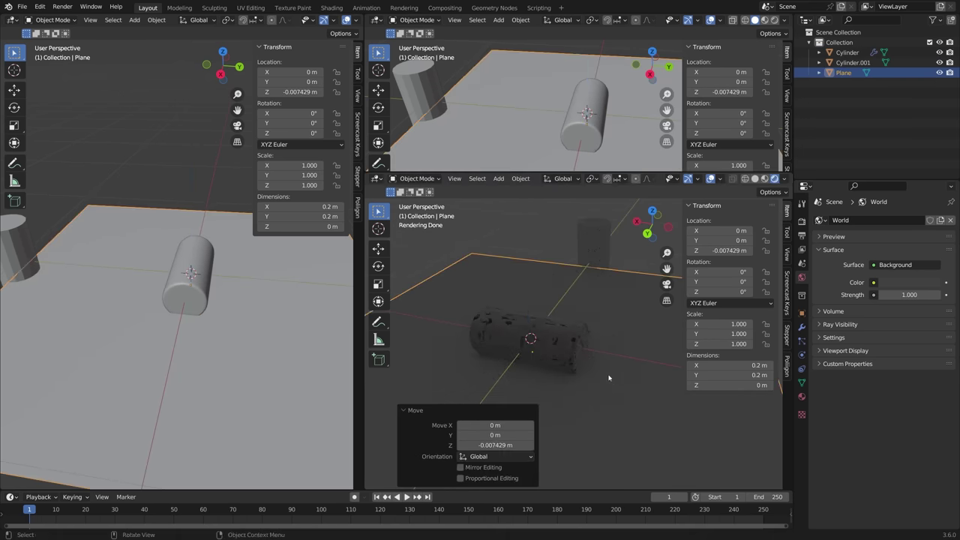
Step: Add an area light 0.082 m above with 60 mW power and 35.5° spread
{"action": "mouse_move", "coordinate": [171, 437]}
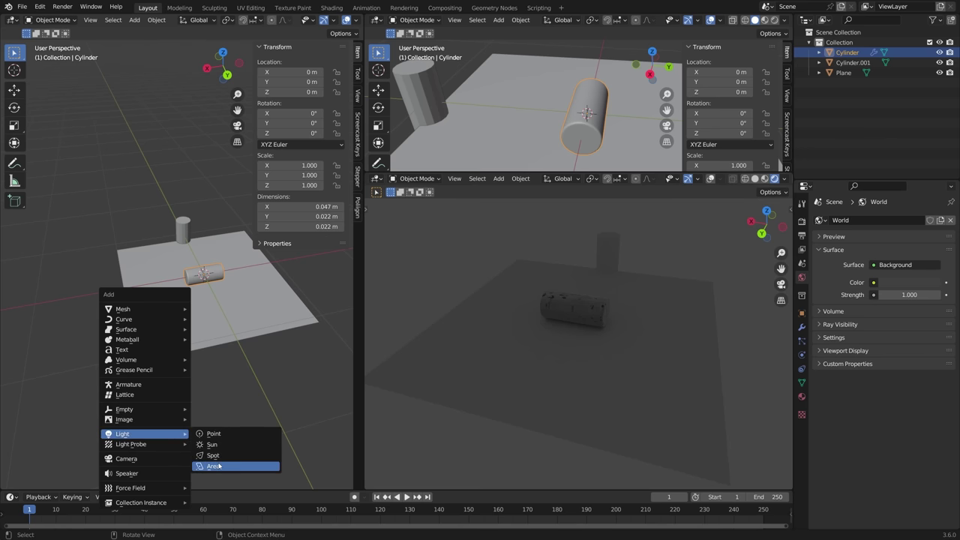
{"action": "left_click", "coordinate": [214, 466]}
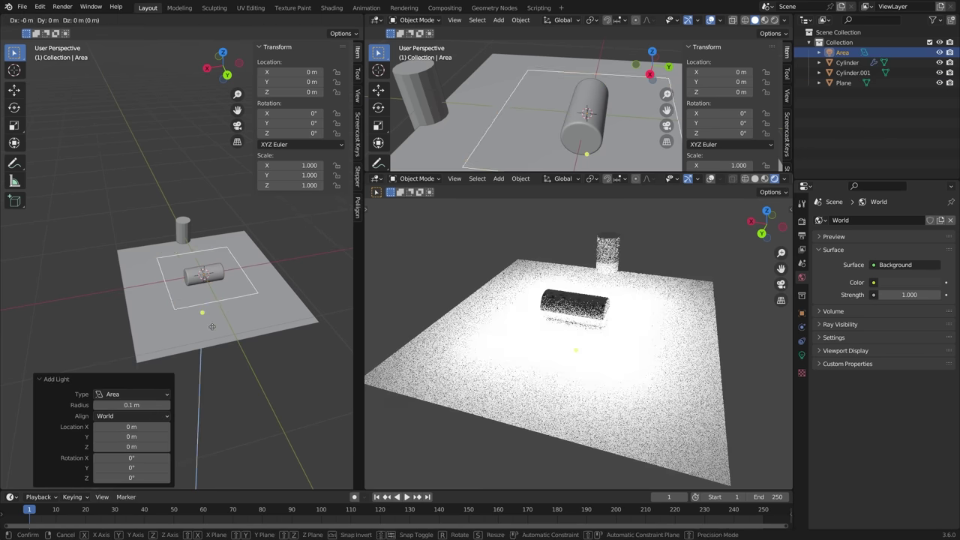
{"action": "key", "text": "g"}
{"action": "key", "text": "z"}
{"action": "key", "text": "Return"}
{"action": "left_click", "coordinate": [802, 355]}
{"action": "left_click_drag", "start_coordinate": [900, 288], "coordinate": [922, 288]}
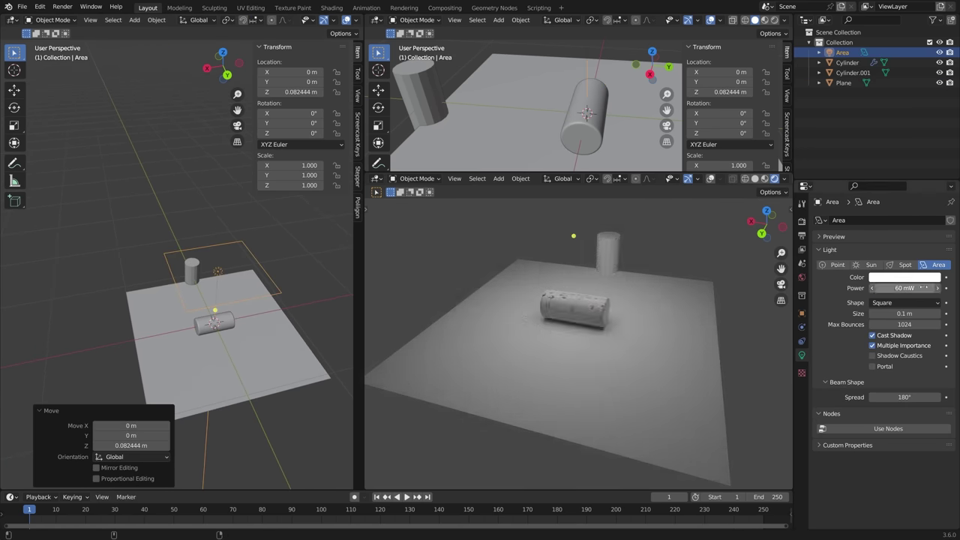
{"action": "left_click_drag", "start_coordinate": [903, 396], "coordinate": [877, 396]}
Step: Tilt the area light from the right-side view so it aims down at the cork
{"action": "key", "text": "KP_3"}
{"action": "key", "text": "r"}
{"action": "left_click", "coordinate": [306, 232]}
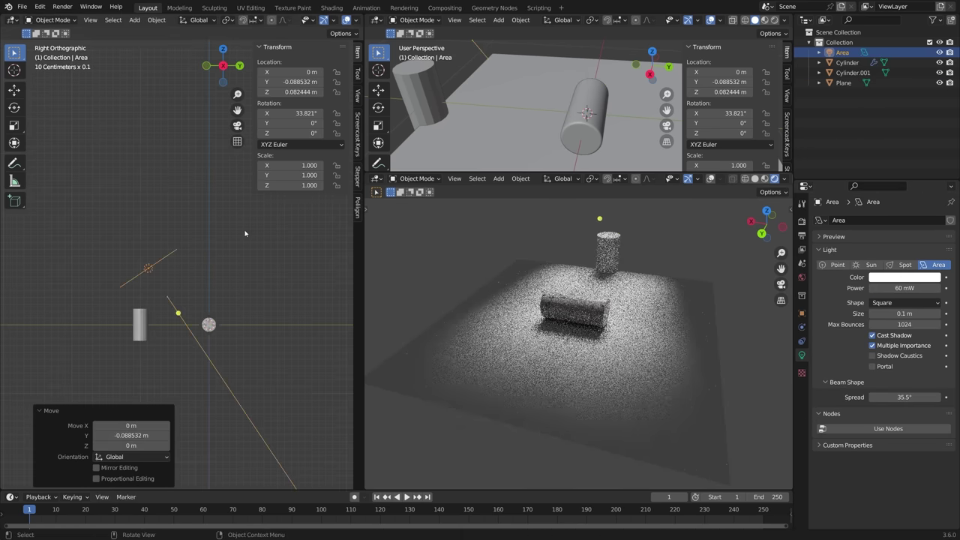
{"action": "key", "text": "r"}
{"action": "key", "text": "Return"}
Step: Move the light along Y and inspect the rendered cork up close
{"action": "key", "text": "g"}
{"action": "key", "text": "Return"}
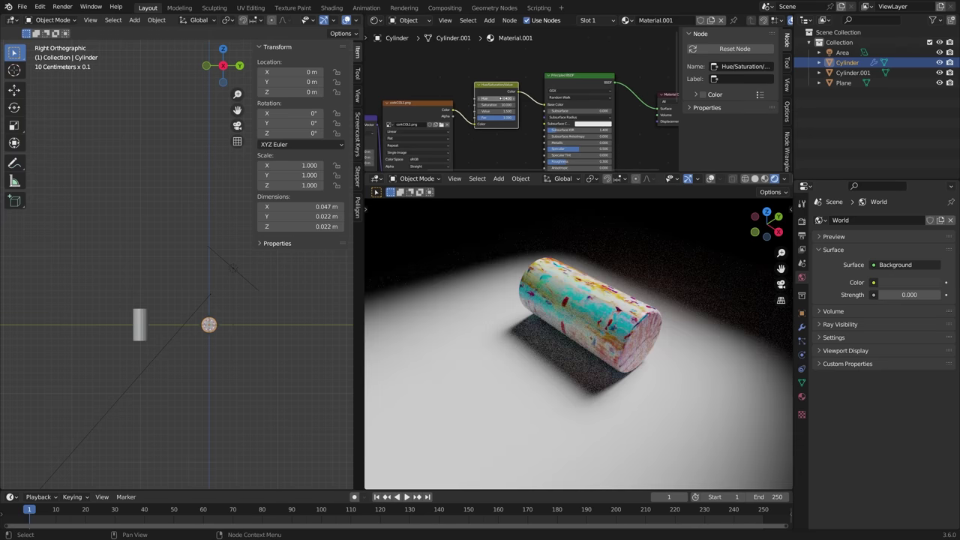
{"action": "middle_click_drag", "start_coordinate": [663, 321], "coordinate": [759, 309]}
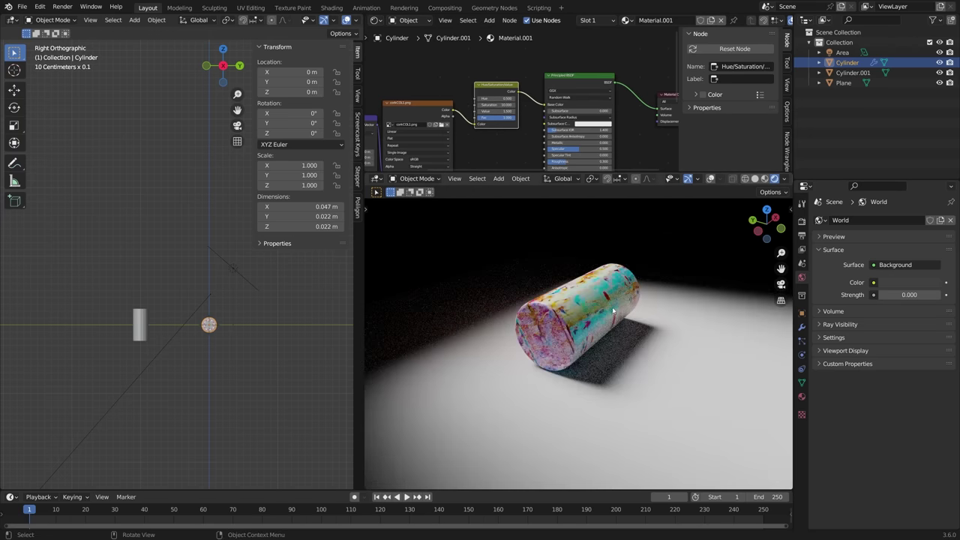
{"action": "middle_click_drag", "start_coordinate": [612, 310], "coordinate": [660, 304]}
{"action": "scroll", "coordinate": [660, 304], "scroll_direction": "up", "scroll_amount": 5}
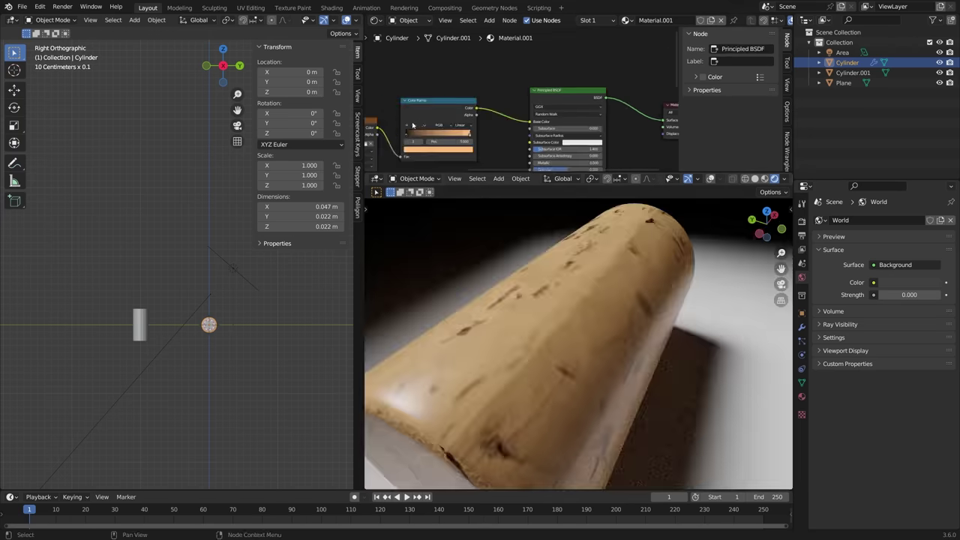
Step: Shift the colour ramp stops and set a stop colour for a lighter cork with darker spots
{"action": "mouse_move", "coordinate": [417, 133]}
{"action": "left_mouse_down"}
{"action": "mouse_move", "coordinate": [439, 137]}
{"action": "mouse_move", "coordinate": [429, 136]}
{"action": "left_mouse_up"}
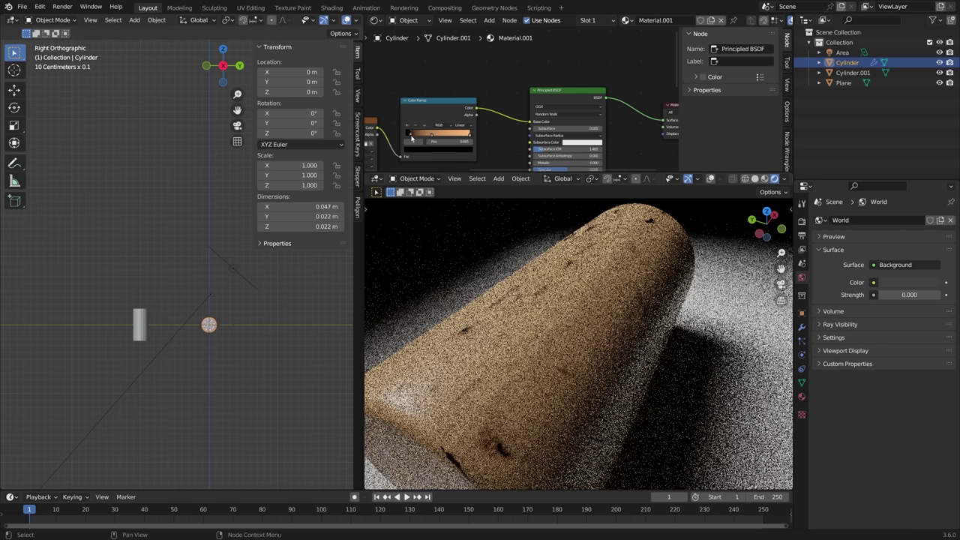
{"action": "left_click", "coordinate": [423, 148]}
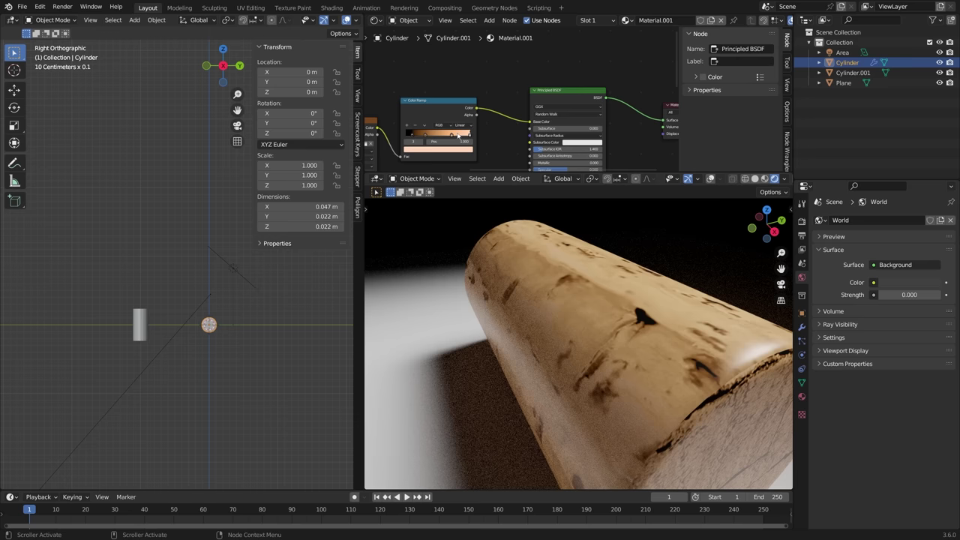
{"action": "left_click", "coordinate": [450, 137]}
{"action": "left_click_drag", "start_coordinate": [450, 137], "coordinate": [440, 144]}
{"action": "middle_click_drag", "start_coordinate": [570, 337], "coordinate": [465, 345]}
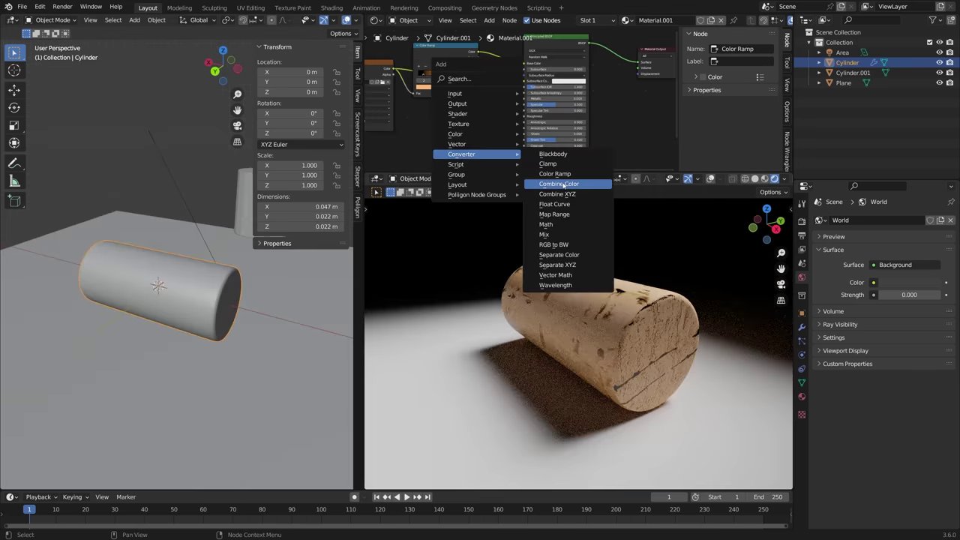
Step: Add a second Color Ramp node to the cork material and brighten its stop toward white
{"action": "left_click", "coordinate": [555, 173]}
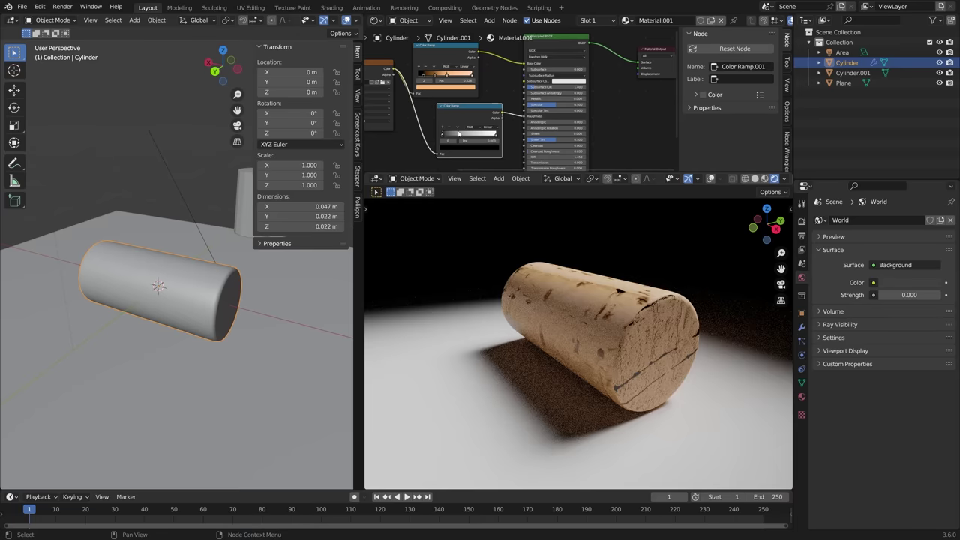
{"action": "left_click", "coordinate": [461, 138]}
{"action": "left_click", "coordinate": [504, 153]}
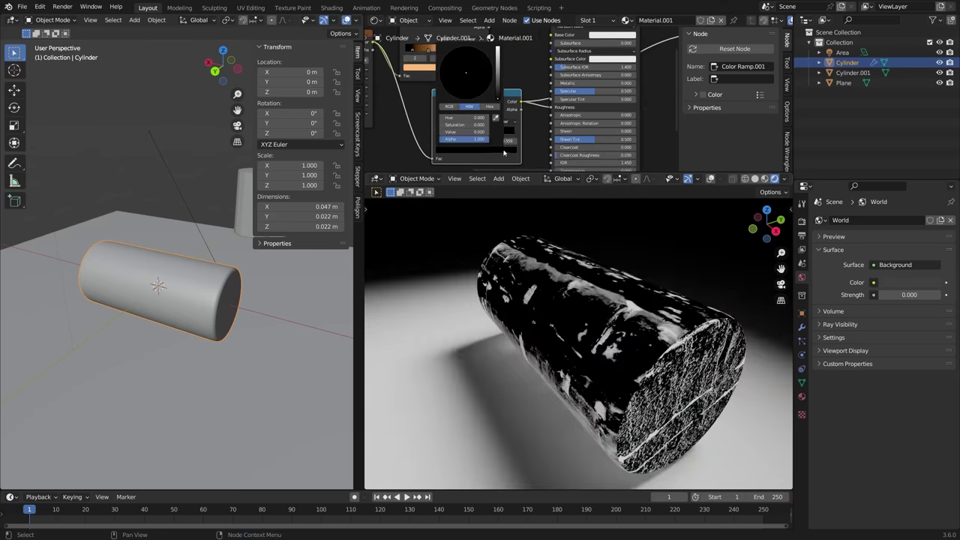
{"action": "left_click_drag", "start_coordinate": [464, 132], "coordinate": [502, 132]}
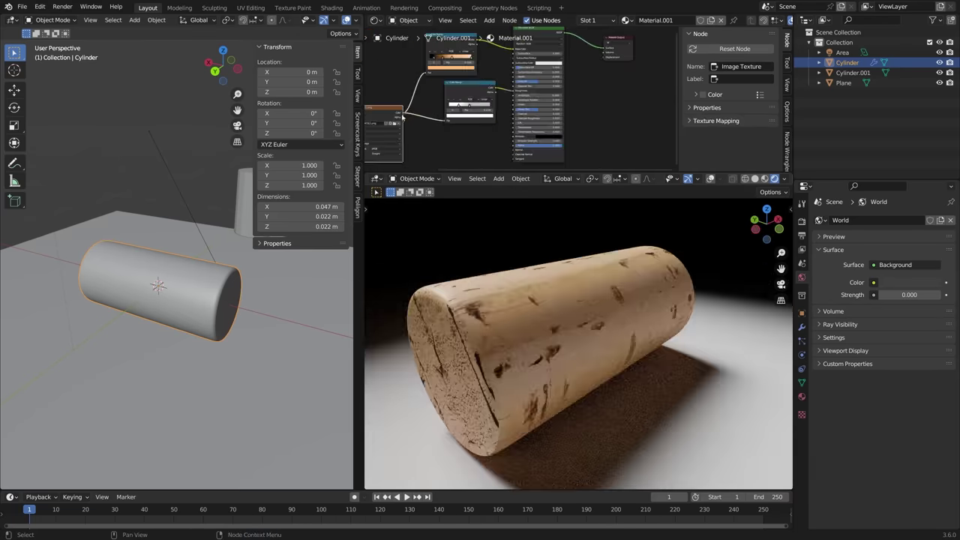
Step: Insert a Bump node (strength 1, distance 0.001) between the cork texture and the shader
{"action": "left_click_drag", "start_coordinate": [472, 155], "coordinate": [517, 137]}
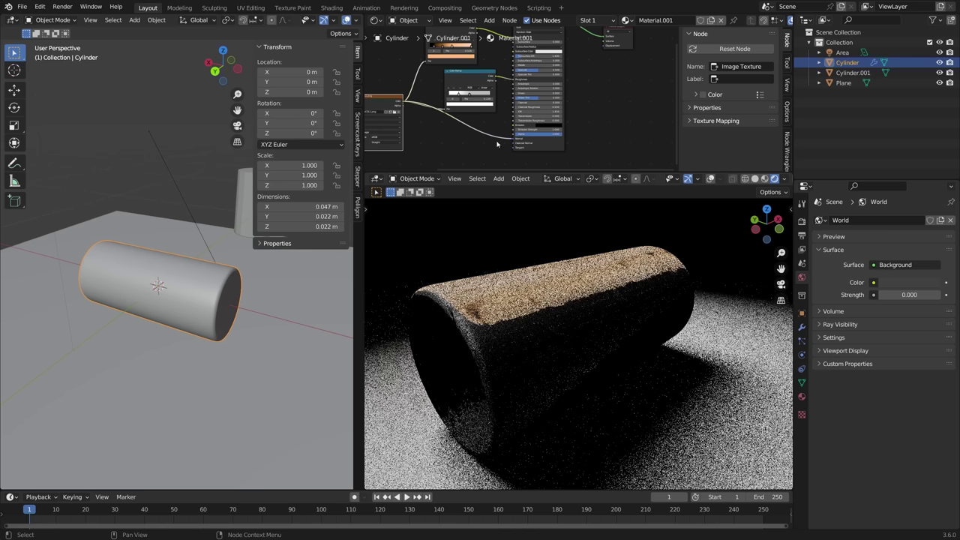
{"action": "key", "text": "shift+a"}
{"action": "mouse_move", "coordinate": [460, 135]}
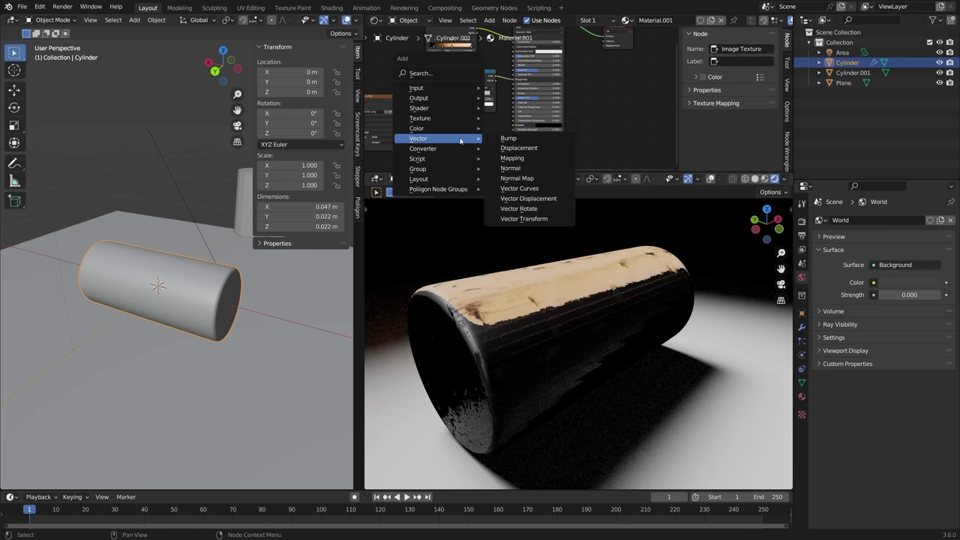
{"action": "left_click", "coordinate": [527, 141]}
{"action": "left_click", "coordinate": [468, 155]}
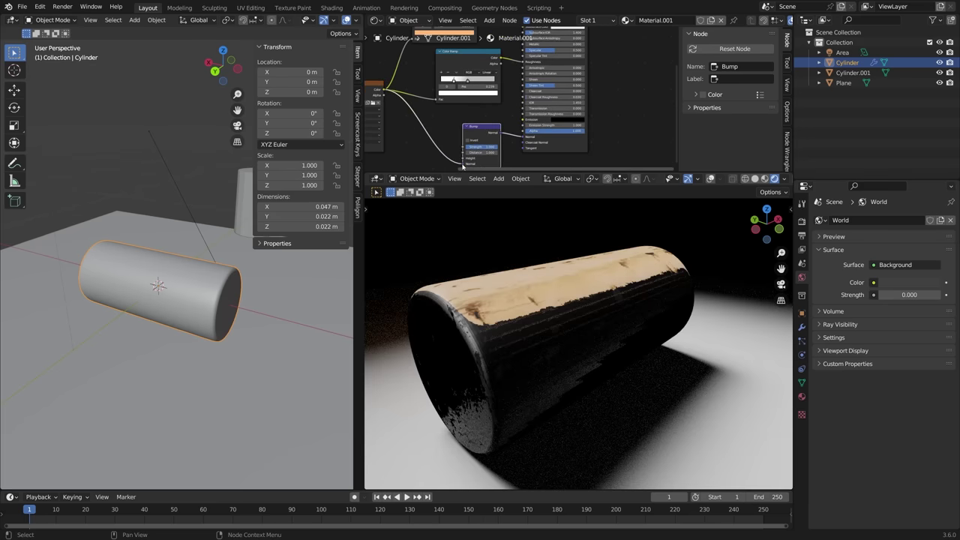
{"action": "scroll", "coordinate": [462, 164], "scroll_direction": "up", "scroll_amount": 2}
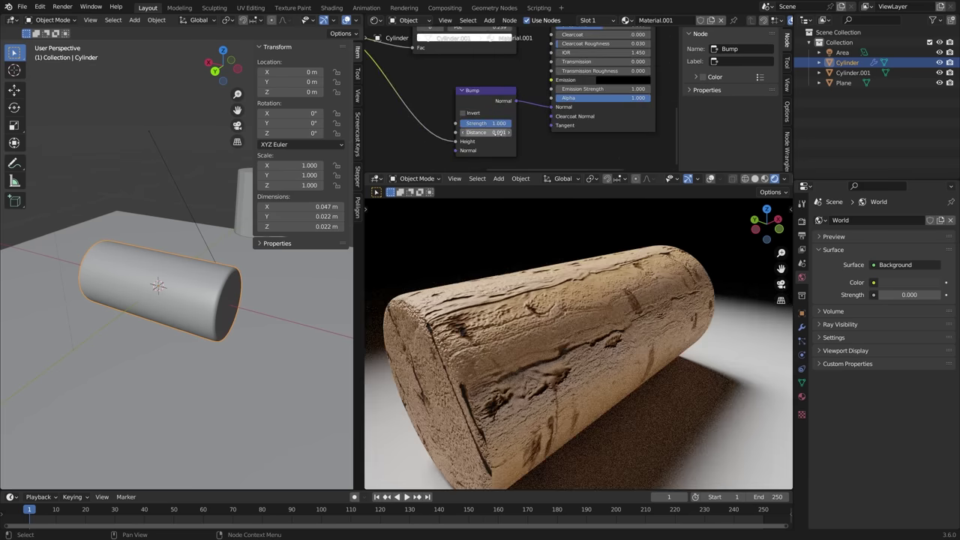
{"action": "middle_click_drag", "start_coordinate": [540, 289], "coordinate": [546, 261]}
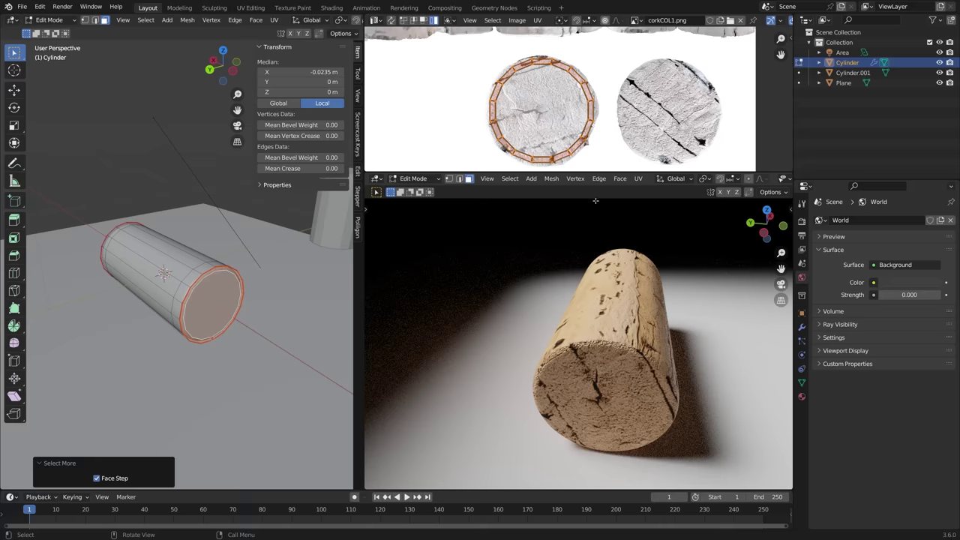
Step: Rotate the end-cap UVs onto the round cork patches, move the end face along X, and inset it
{"action": "key", "text": "r"}
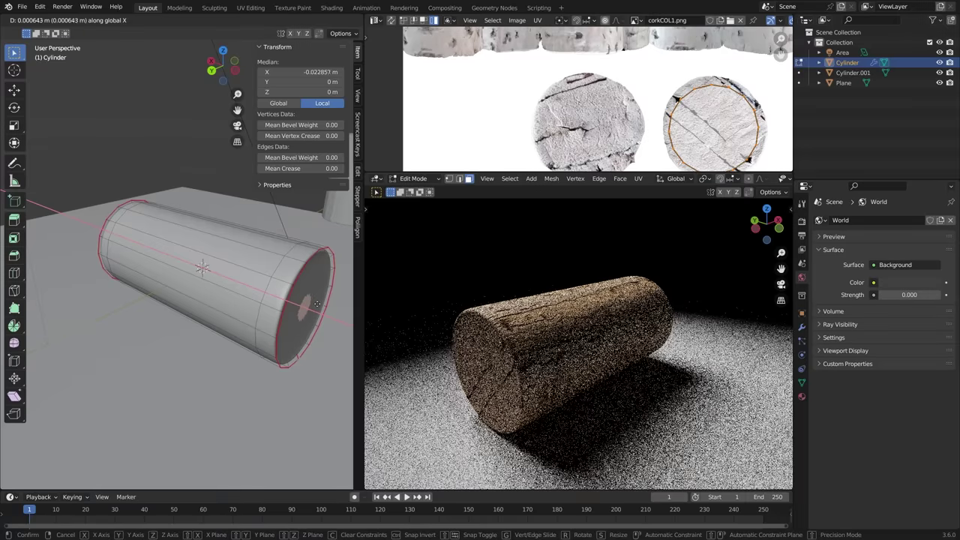
{"action": "left_click", "coordinate": [323, 314]}
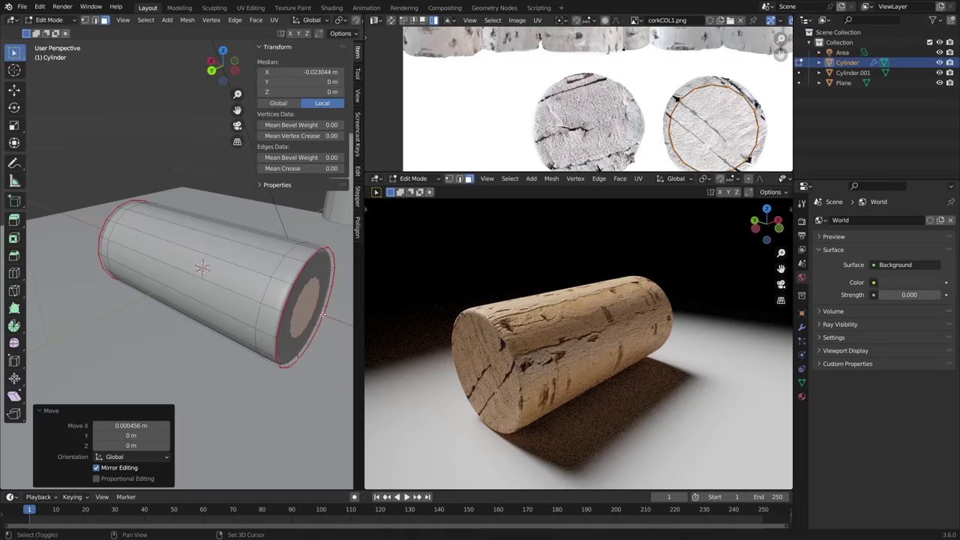
{"action": "key", "text": "i"}
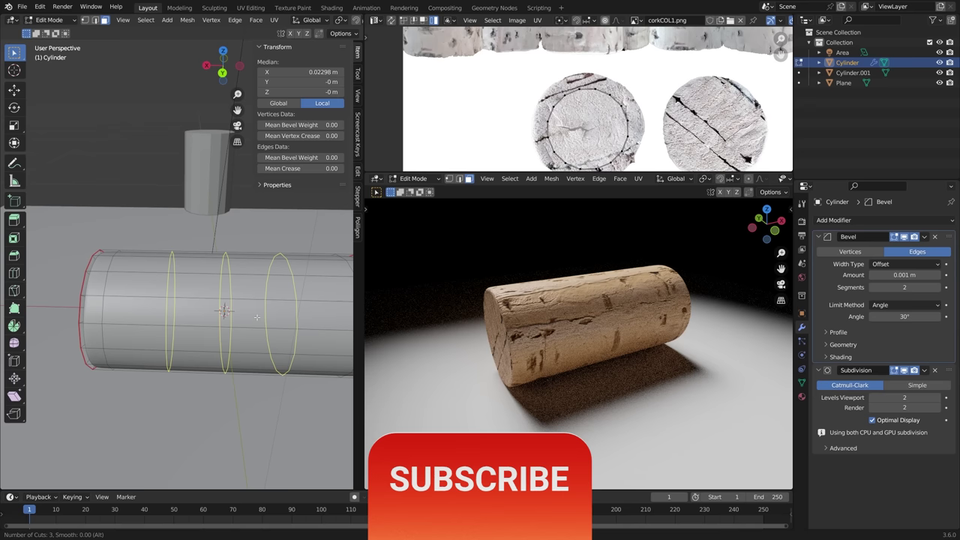
Step: Confirm the cork's edge loops and add a Displace modifier using corkCOL1.png with UV coordinates
{"action": "left_click", "coordinate": [257, 317]}
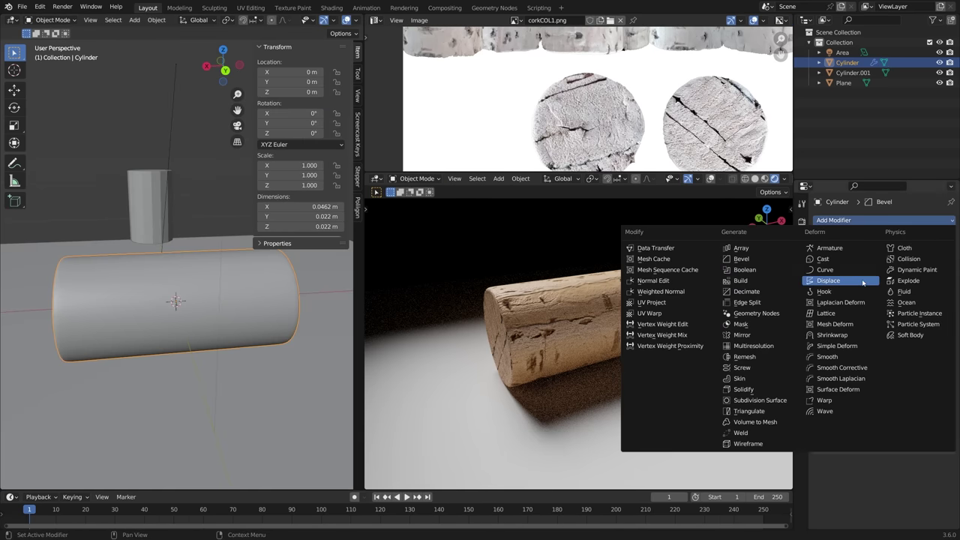
{"action": "left_click", "coordinate": [828, 281]}
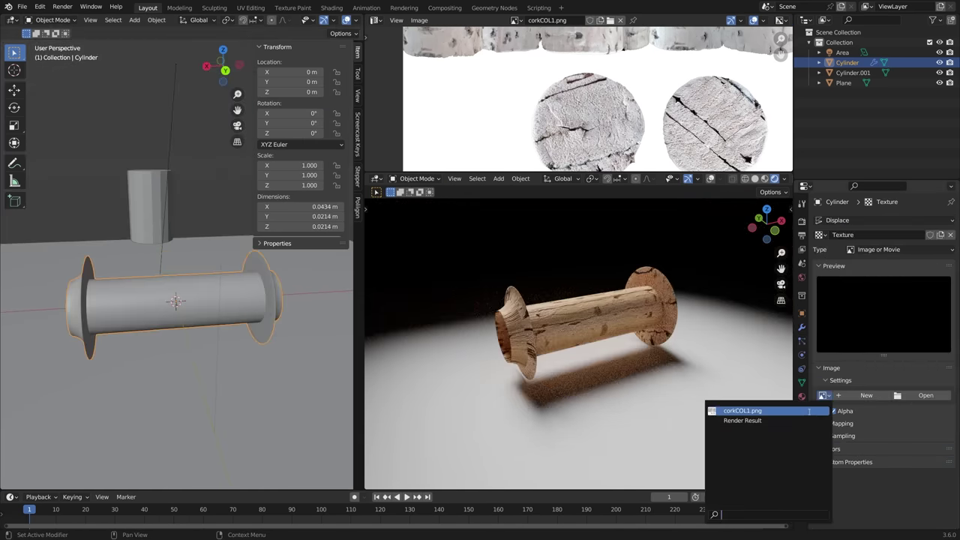
{"action": "left_click", "coordinate": [809, 411]}
{"action": "scroll", "coordinate": [871, 411], "scroll_direction": "down", "scroll_amount": 1}
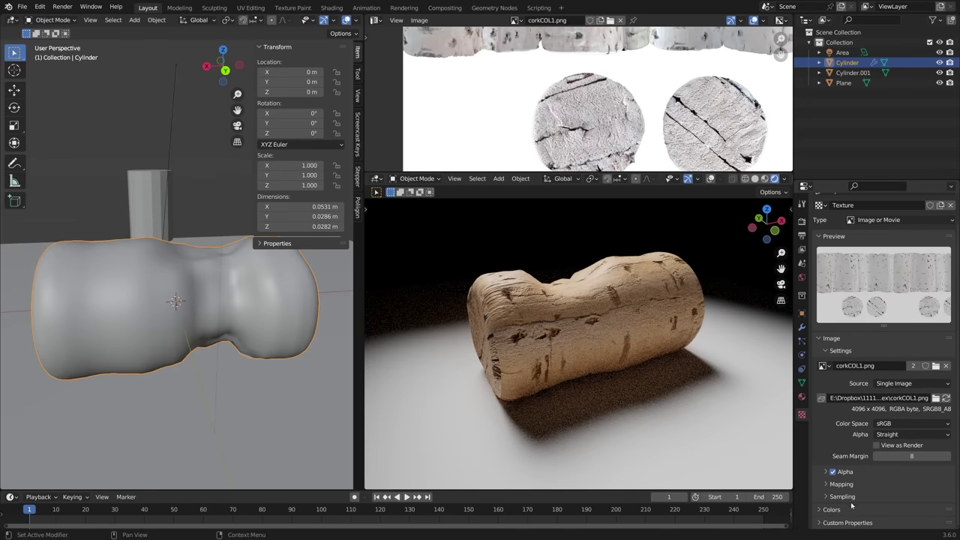
{"action": "left_click", "coordinate": [903, 462]}
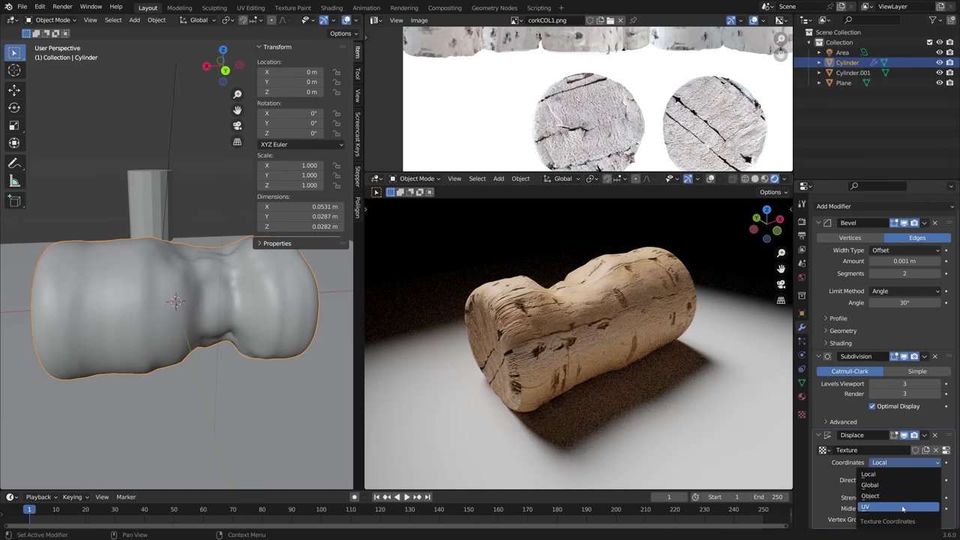
{"action": "left_click", "coordinate": [899, 508]}
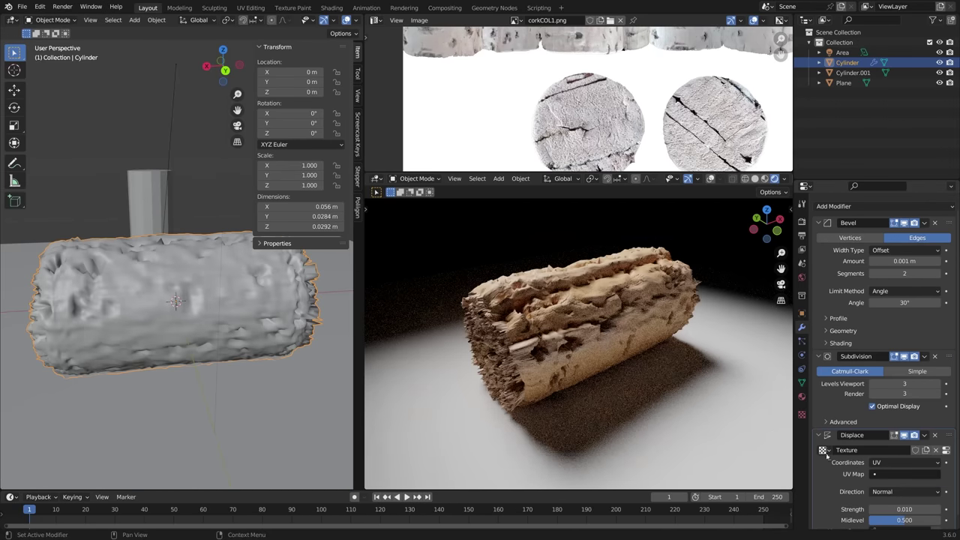
{"action": "middle_click_drag", "start_coordinate": [294, 331], "coordinate": [218, 68]}
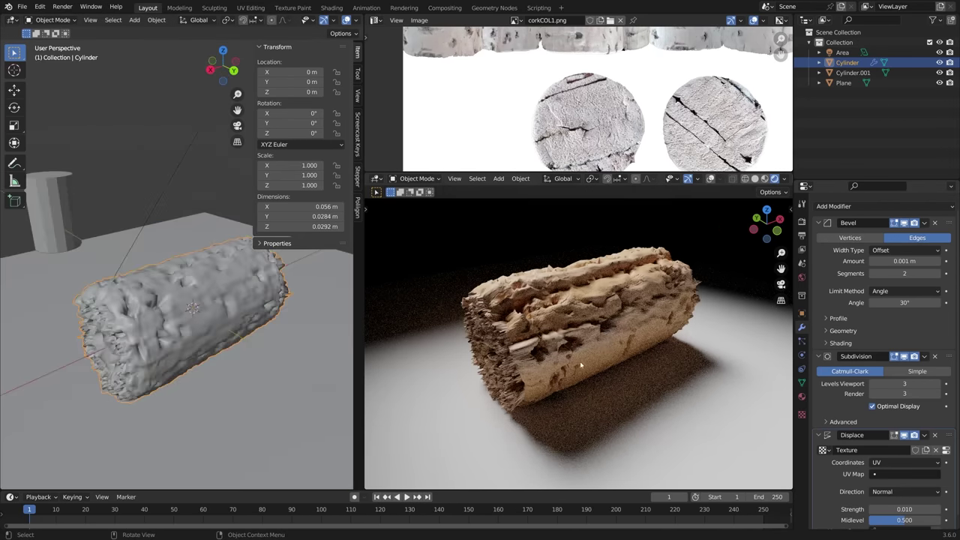
{"action": "scroll", "coordinate": [877, 390], "scroll_direction": "down", "scroll_amount": 1}
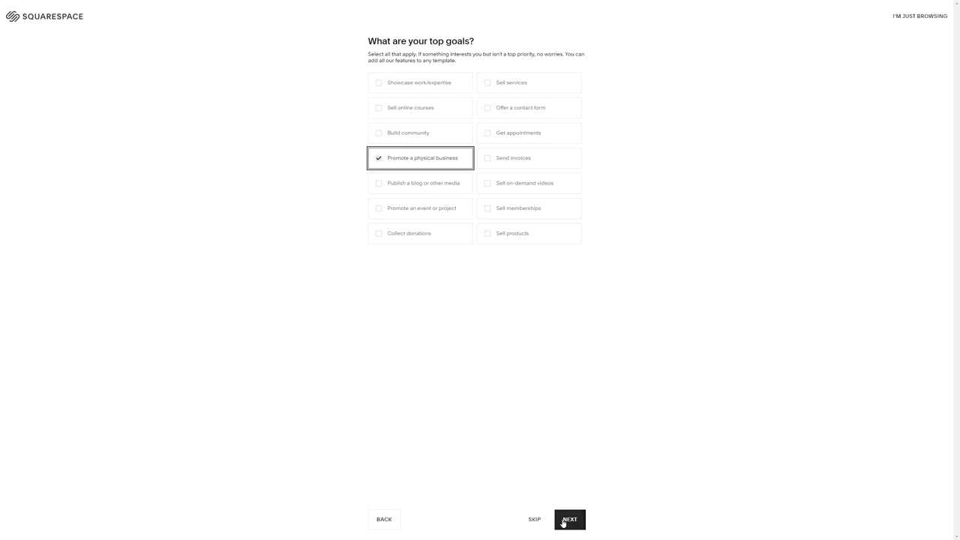
Step: Continue past site goals and homepage, dropping the About page to keep only Contact
{"action": "left_click", "coordinate": [568, 519]}
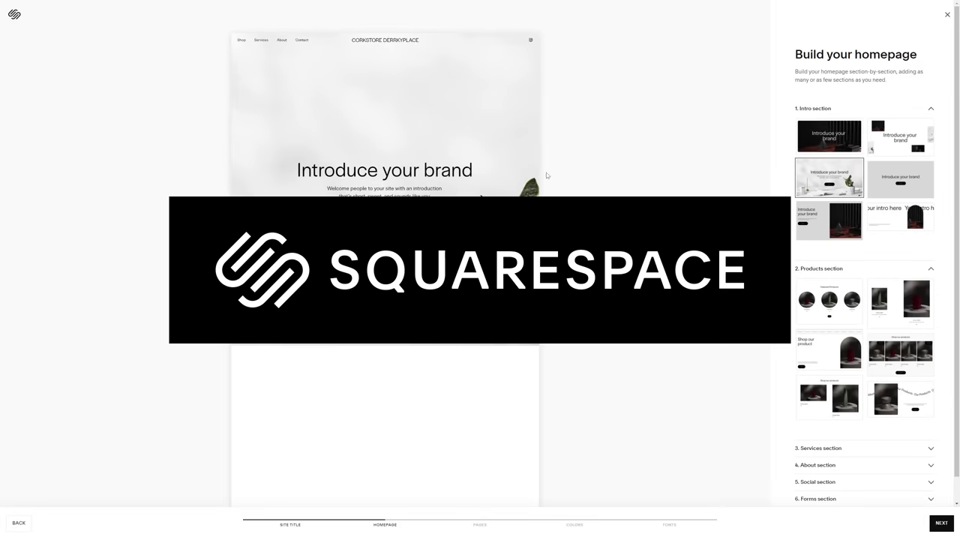
{"action": "scroll", "coordinate": [810, 316], "scroll_direction": "down", "scroll_amount": 1}
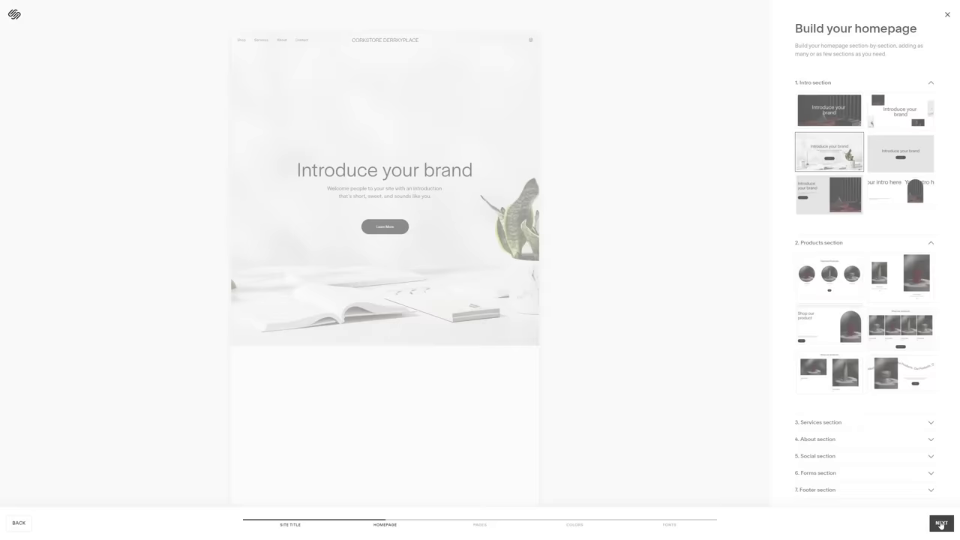
{"action": "left_click", "coordinate": [940, 523]}
{"action": "left_click", "coordinate": [802, 106]}
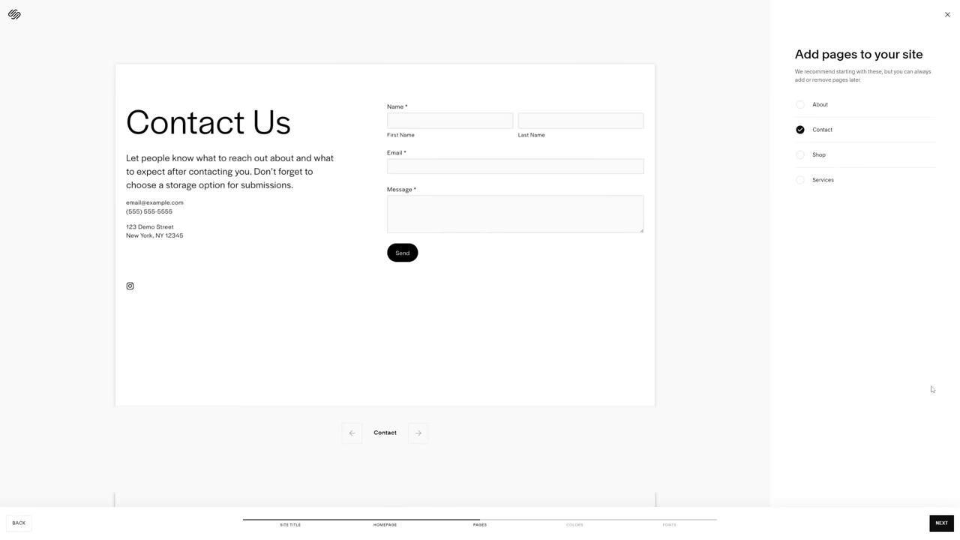
{"action": "left_click", "coordinate": [941, 522]}
Step: Pick a Bright colour palette and the Omnes Pro font pairing, then finish setup
{"action": "left_click", "coordinate": [852, 235]}
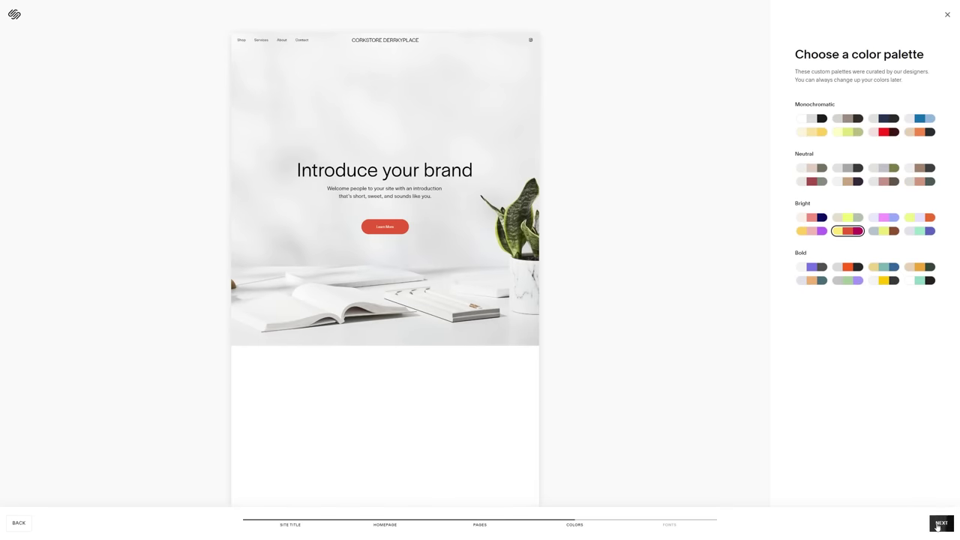
{"action": "left_click", "coordinate": [939, 524]}
{"action": "left_click", "coordinate": [925, 176]}
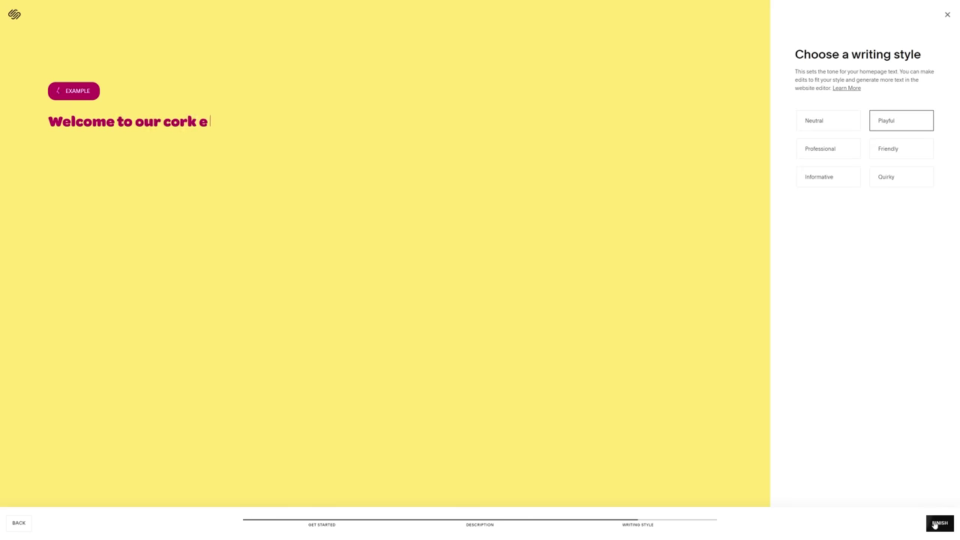
{"action": "left_click", "coordinate": [938, 522]}
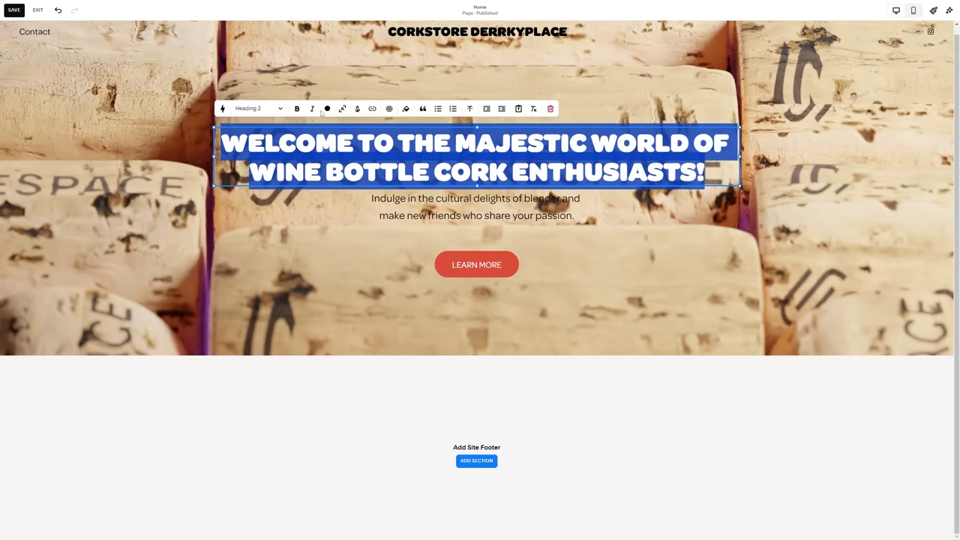
Step: Remove a gallery image and move the hero text block below the LEARN MORE button
{"action": "left_click", "coordinate": [327, 109]}
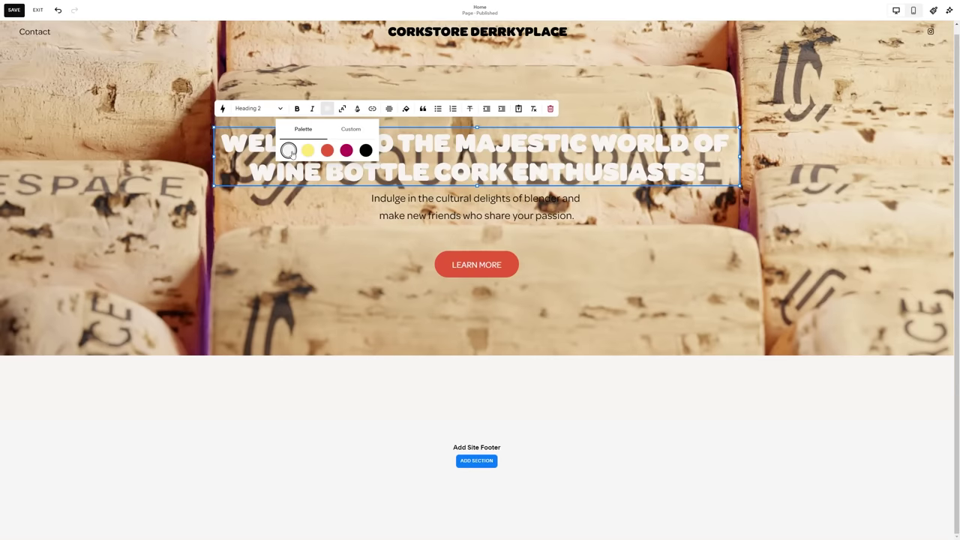
{"action": "left_click", "coordinate": [479, 355]}
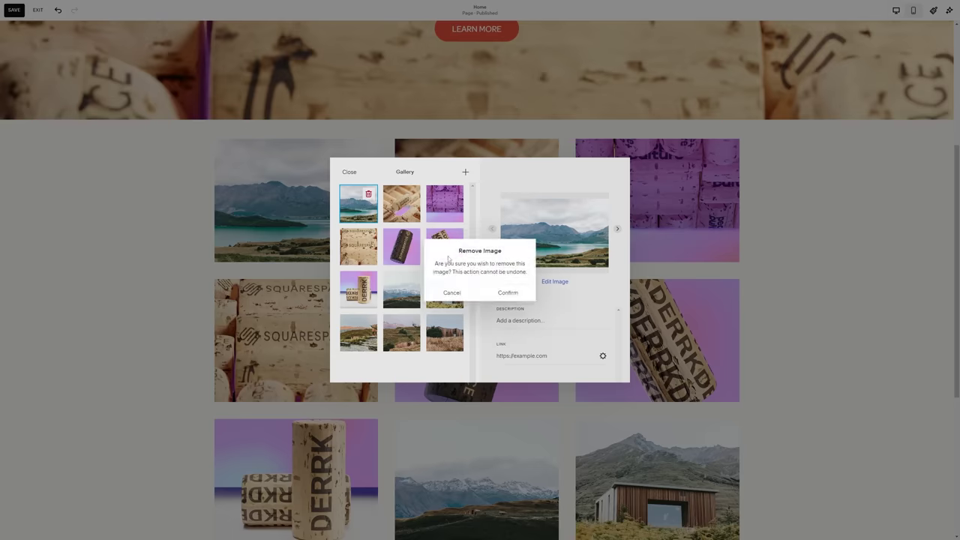
{"action": "left_click", "coordinate": [449, 291]}
{"action": "left_click", "coordinate": [661, 283]}
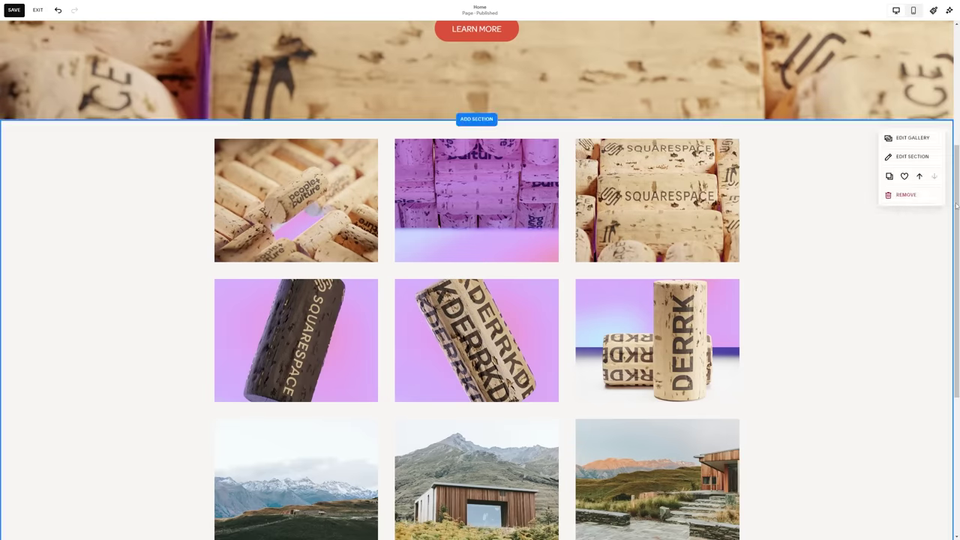
{"action": "left_click", "coordinate": [912, 9]}
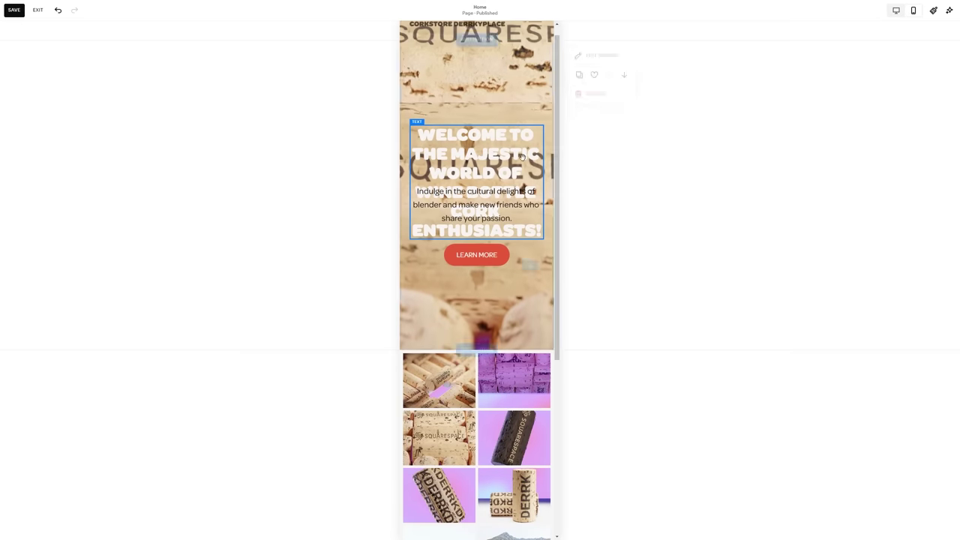
{"action": "left_click", "coordinate": [480, 206]}
{"action": "left_click_drag", "start_coordinate": [480, 206], "coordinate": [501, 317]}
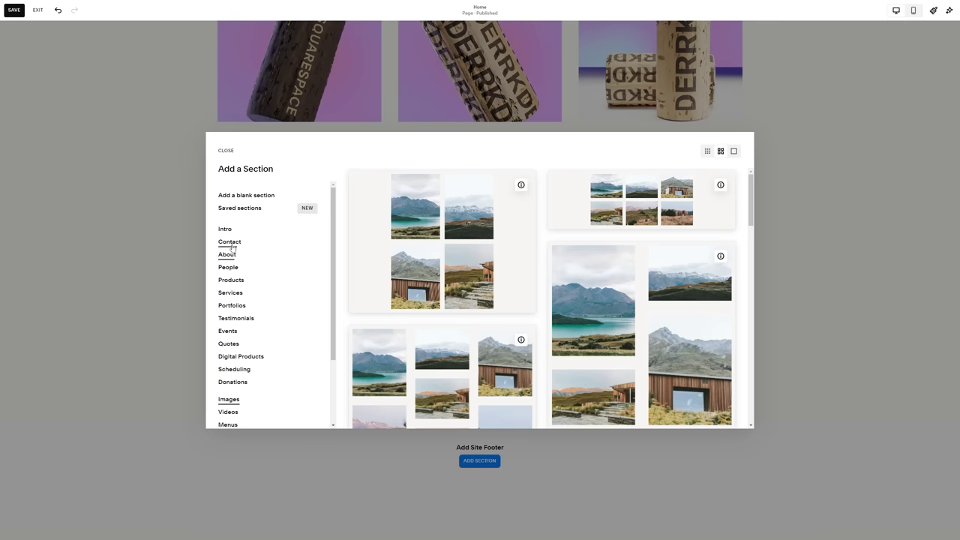
Step: Add the first Contact layout and replace its top image with 5.jpg beside the form
{"action": "left_click", "coordinate": [229, 241]}
{"action": "left_click", "coordinate": [470, 250]}
{"action": "left_click", "coordinate": [288, 77]}
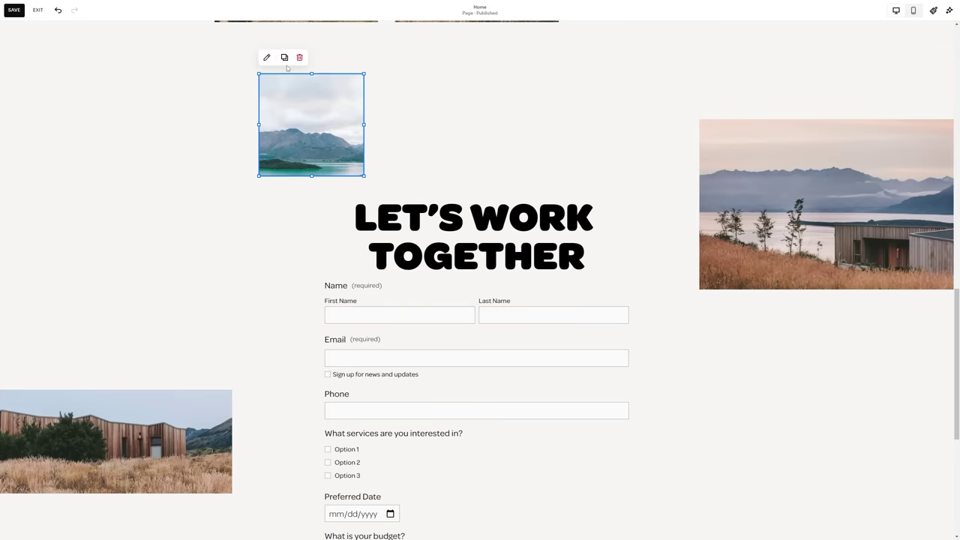
{"action": "left_click", "coordinate": [267, 57]}
{"action": "left_click", "coordinate": [395, 180]}
{"action": "left_click", "coordinate": [424, 204]}
{"action": "left_click", "coordinate": [500, 278]}
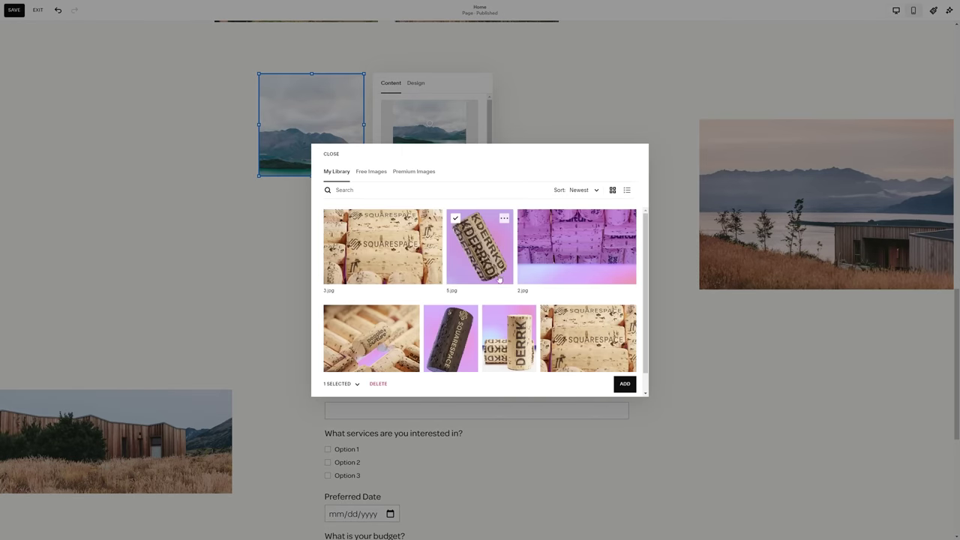
{"action": "double_click", "coordinate": [472, 349]}
{"action": "left_click_drag", "start_coordinate": [311, 128], "coordinate": [630, 473]}
Step: Replace the left landscape image with 1.jpg, moved and widened in the left column
{"action": "left_click", "coordinate": [825, 210]}
{"action": "scroll", "coordinate": [480, 300], "scroll_direction": "down", "scroll_amount": 2}
{"action": "left_click", "coordinate": [218, 335]}
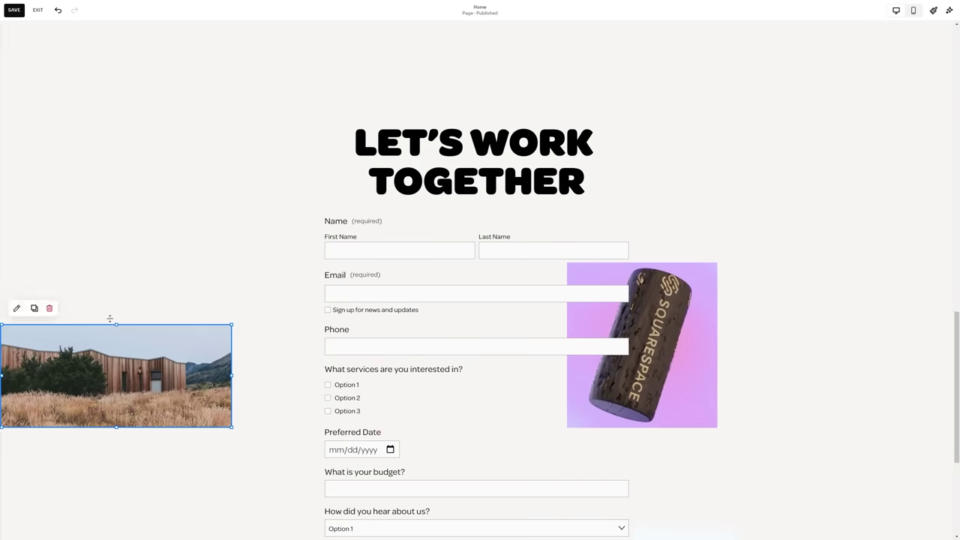
{"action": "left_click", "coordinate": [218, 334]}
{"action": "left_click", "coordinate": [294, 462]}
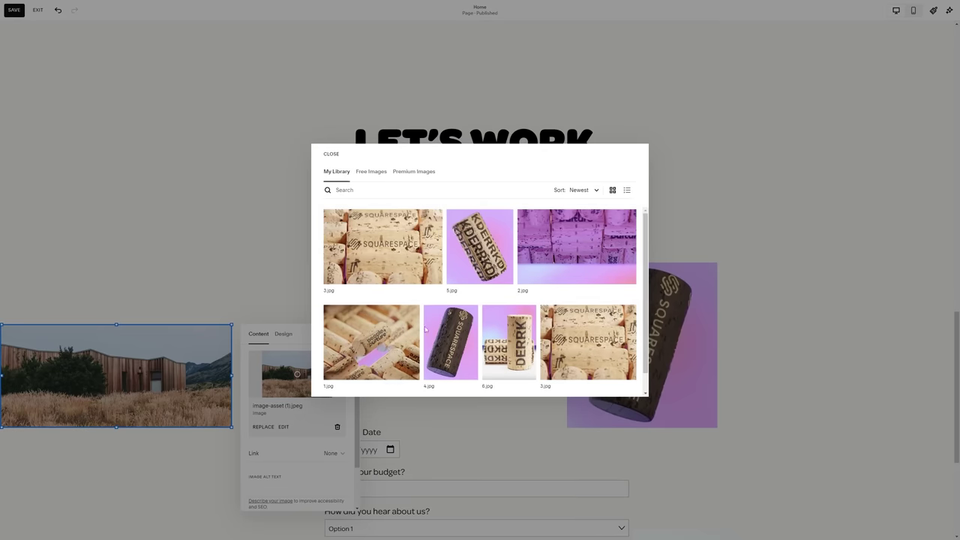
{"action": "double_click", "coordinate": [371, 342]}
{"action": "left_click_drag", "start_coordinate": [116, 375], "coordinate": [268, 114]}
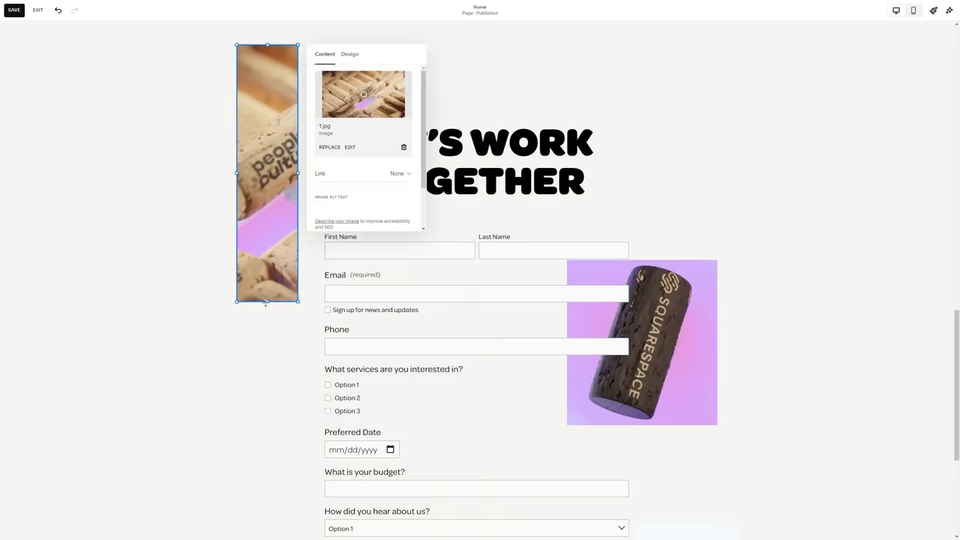
{"action": "left_click_drag", "start_coordinate": [265, 302], "coordinate": [408, 487]}
Step: Give the LET'S WORK TOGETHER contact form a yellow background
{"action": "left_click", "coordinate": [476, 352]}
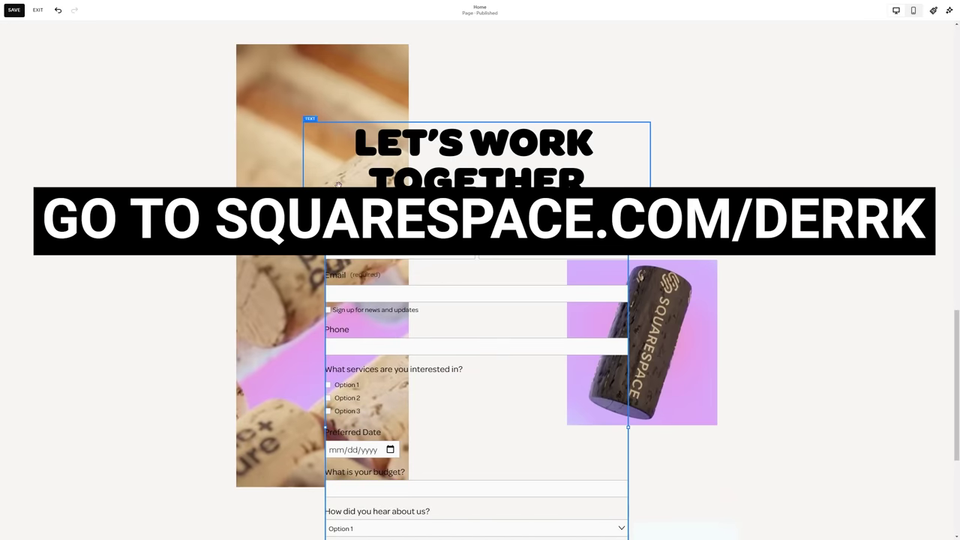
{"action": "left_click", "coordinate": [747, 305]}
{"action": "left_click", "coordinate": [850, 183]}
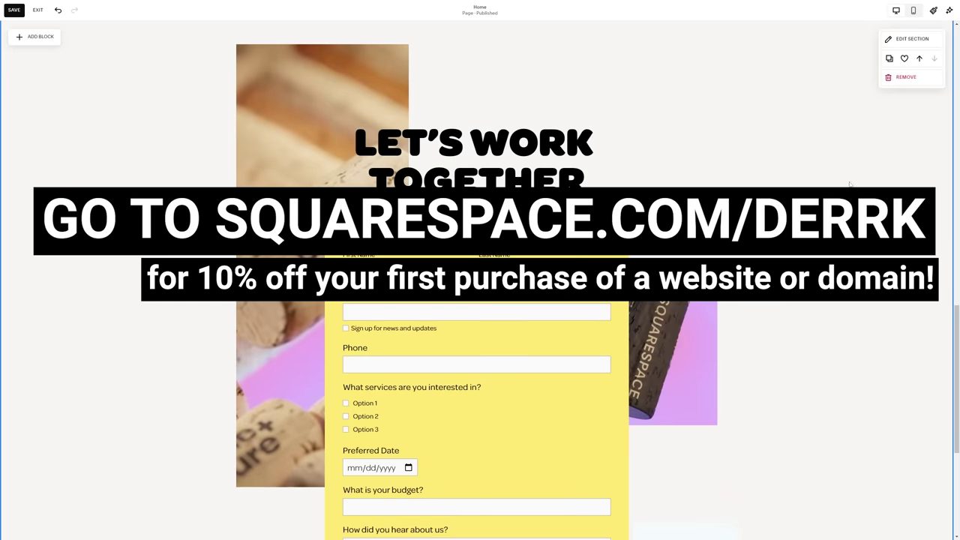
{"action": "scroll", "coordinate": [957, 324], "scroll_direction": "down", "scroll_amount": 6}
{"action": "scroll", "coordinate": [919, 148], "scroll_direction": "up", "scroll_amount": 20}
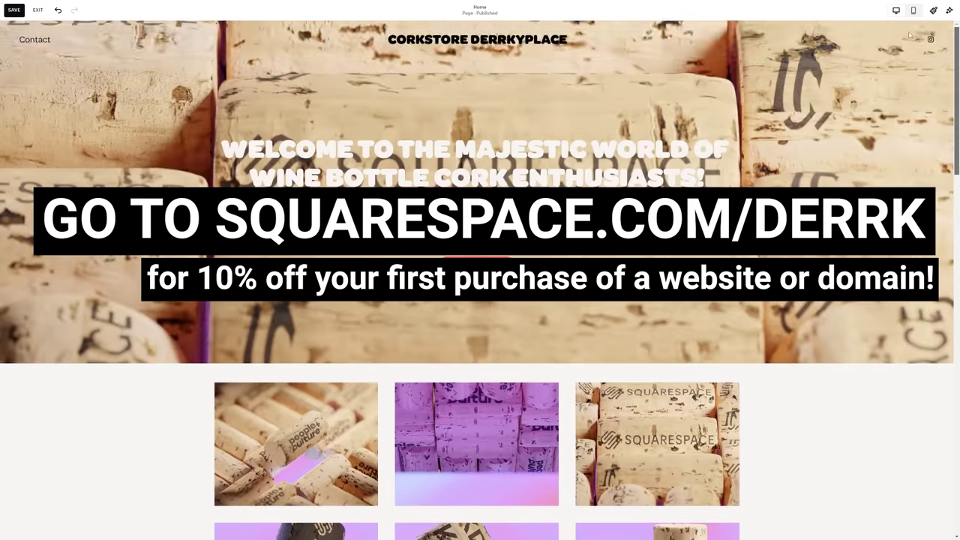
Step: Assign the cork's end-cap faces to a vertex group named 'tops'
{"action": "left_click", "coordinate": [913, 10]}
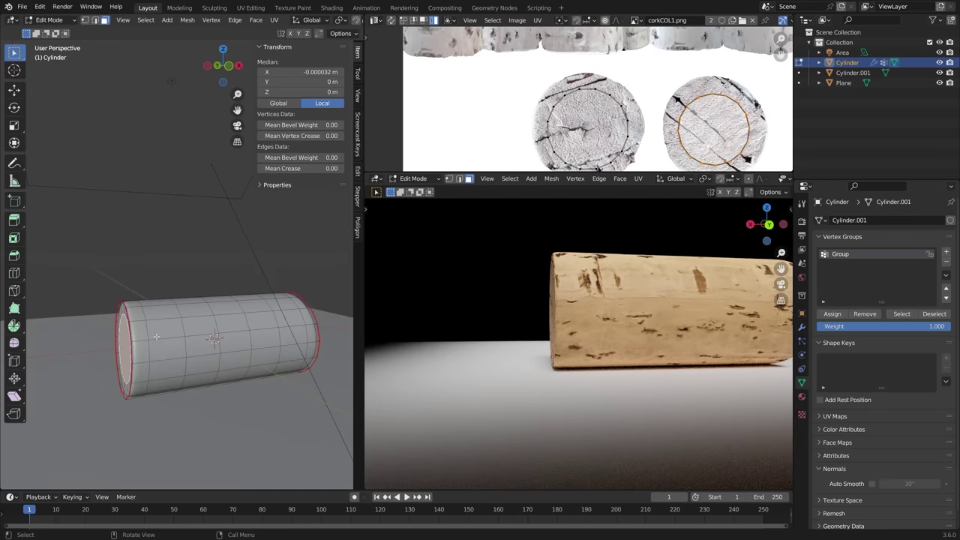
{"action": "key", "text": "ctrl+KP_Add"}
{"action": "middle_click_drag", "start_coordinate": [154, 336], "coordinate": [195, 330]}
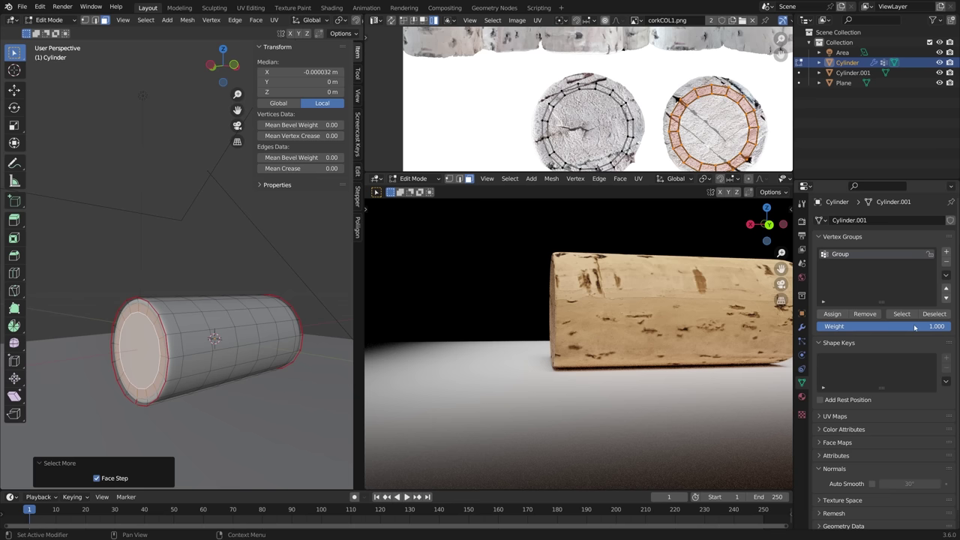
{"action": "left_click", "coordinate": [831, 313]}
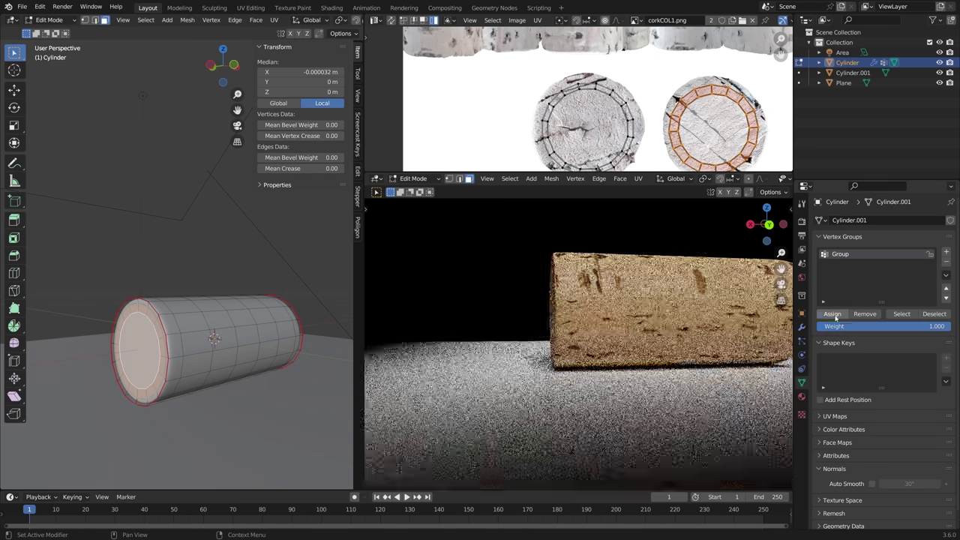
{"action": "double_click", "coordinate": [838, 255]}
{"action": "type", "text": "tops"}
{"action": "key", "text": "Return"}
Step: Limit displacement to the tops group, growing its cap selection by one ring
{"action": "left_click", "coordinate": [801, 326]}
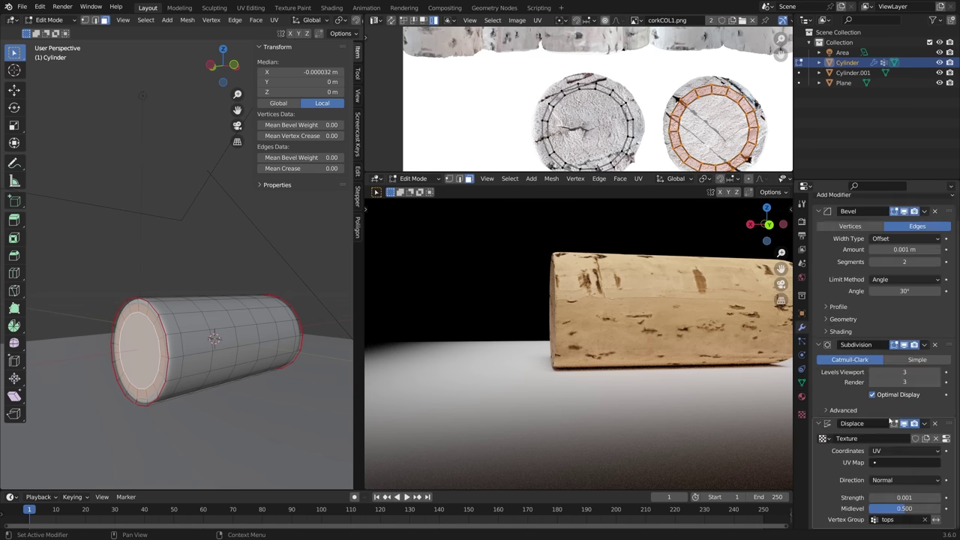
{"action": "key", "text": "Tab"}
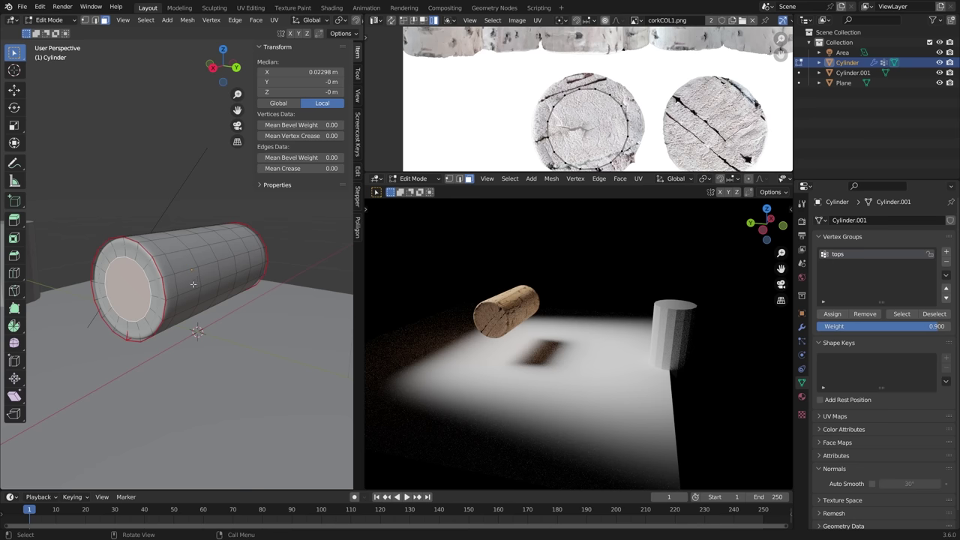
{"action": "left_click", "coordinate": [900, 314]}
{"action": "key", "text": "alt+z"}
{"action": "key", "text": "ctrl+KP_Add"}
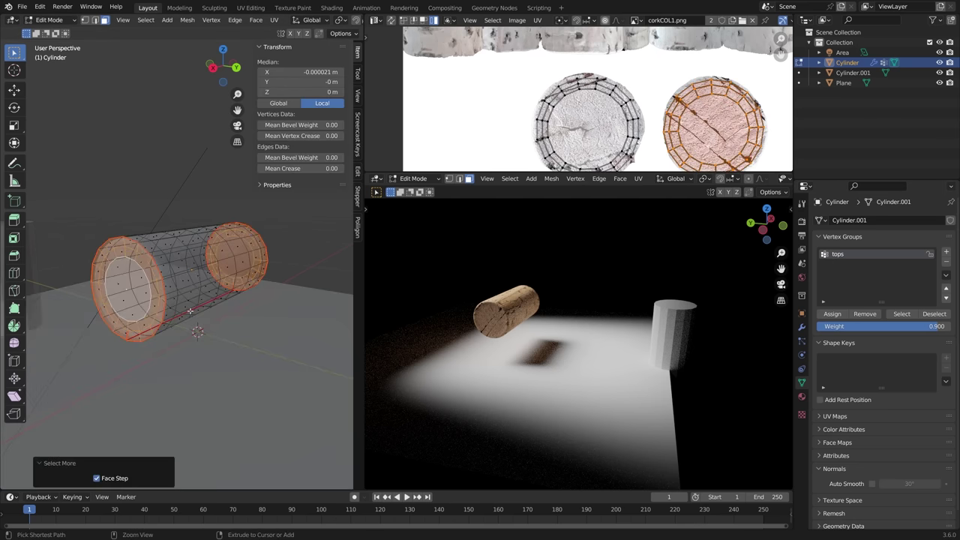
{"action": "key", "text": "alt+z"}
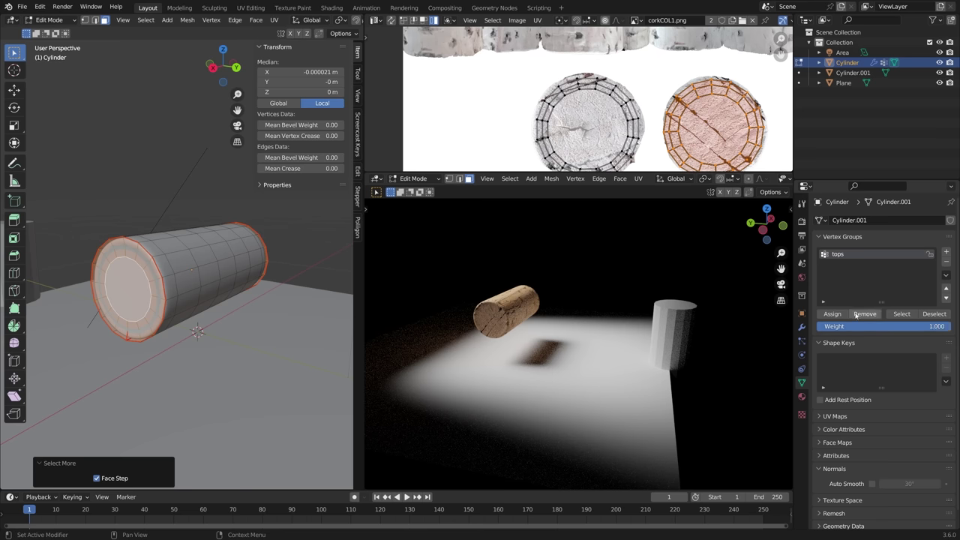
{"action": "key", "text": "Tab"}
Step: Reset the cylinder's X rotation to 0° with R X 0
{"action": "middle_click_drag", "start_coordinate": [156, 288], "coordinate": [109, 311]}
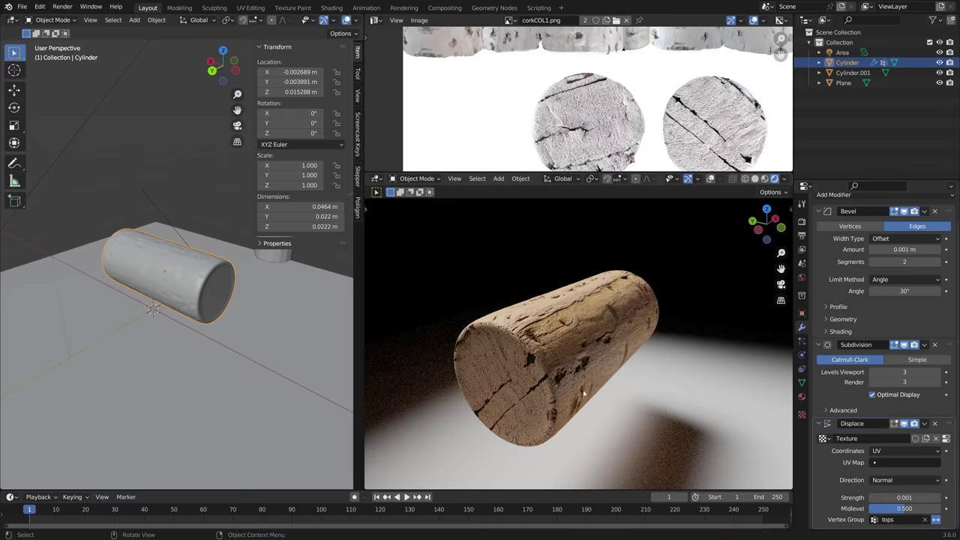
{"action": "key", "text": "r"}
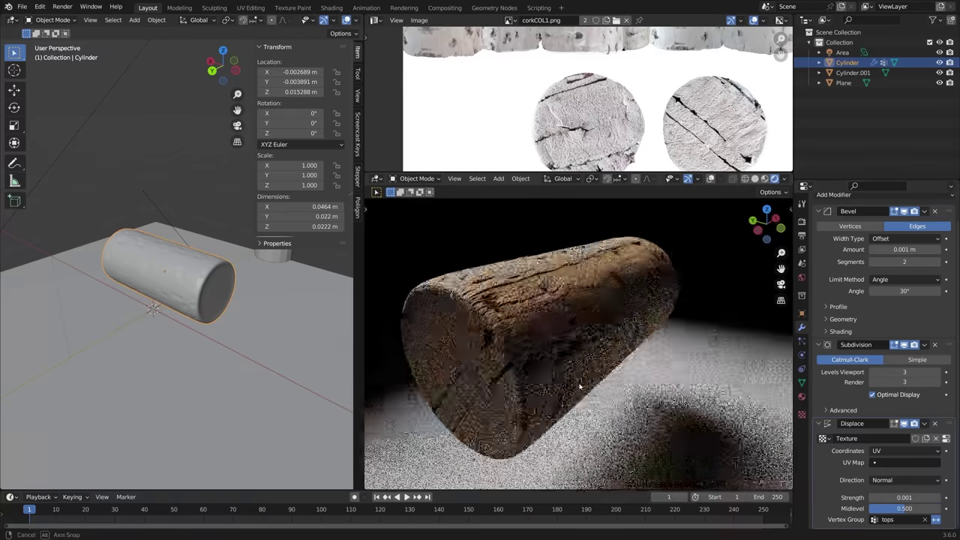
{"action": "type", "text": "x"}
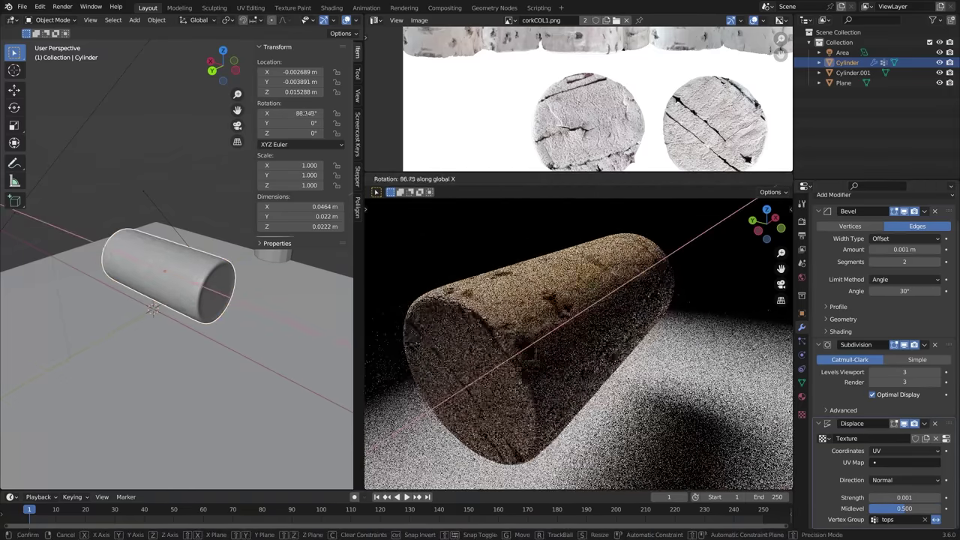
{"action": "type", "text": "0"}
{"action": "key", "text": "Return"}
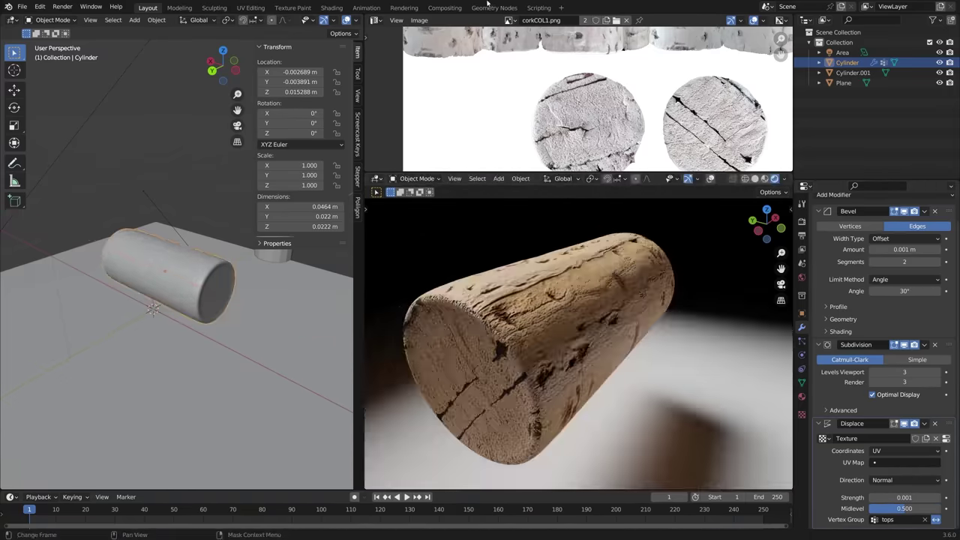
{"action": "left_click", "coordinate": [374, 20]}
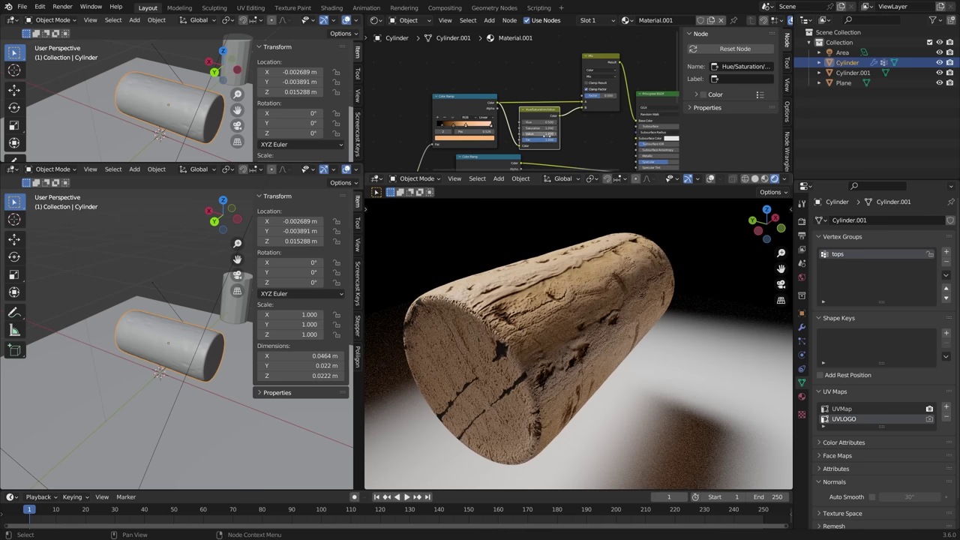
Step: Rearrange the texture nodes and delete the Mapping and Texture Coordinate nodes
{"action": "scroll", "coordinate": [546, 135], "scroll_direction": "down", "scroll_amount": 2, "text": "ctrl"}
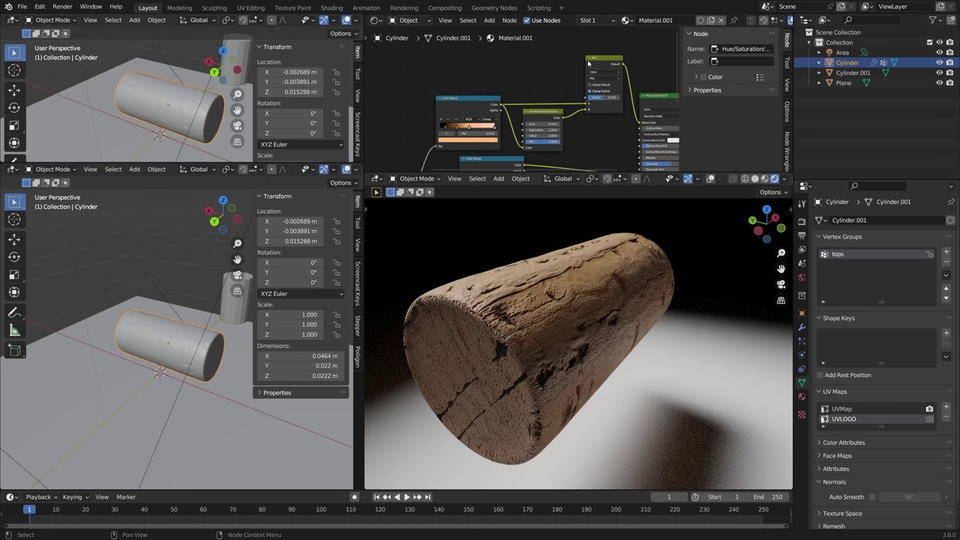
{"action": "middle_click_drag", "start_coordinate": [446, 96], "coordinate": [480, 113]}
{"action": "left_click_drag", "start_coordinate": [509, 71], "coordinate": [489, 46]}
{"action": "left_click", "coordinate": [429, 54]}
{"action": "key", "text": "x"}
{"action": "left_click", "coordinate": [391, 60]}
{"action": "key", "text": "x"}
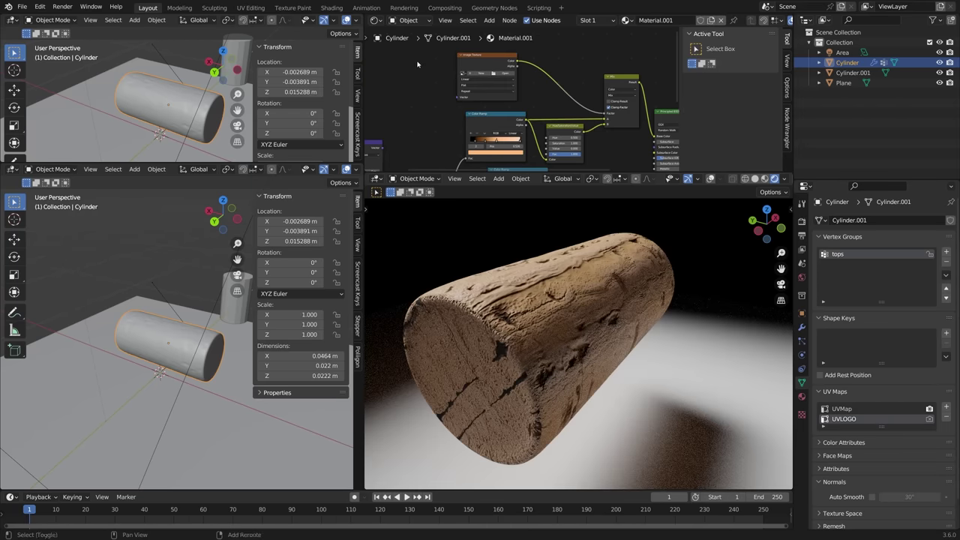
Step: Add a UV Map node for UVLOGO and load logo2black.png into the Image Texture node
{"action": "key", "text": "shift+a"}
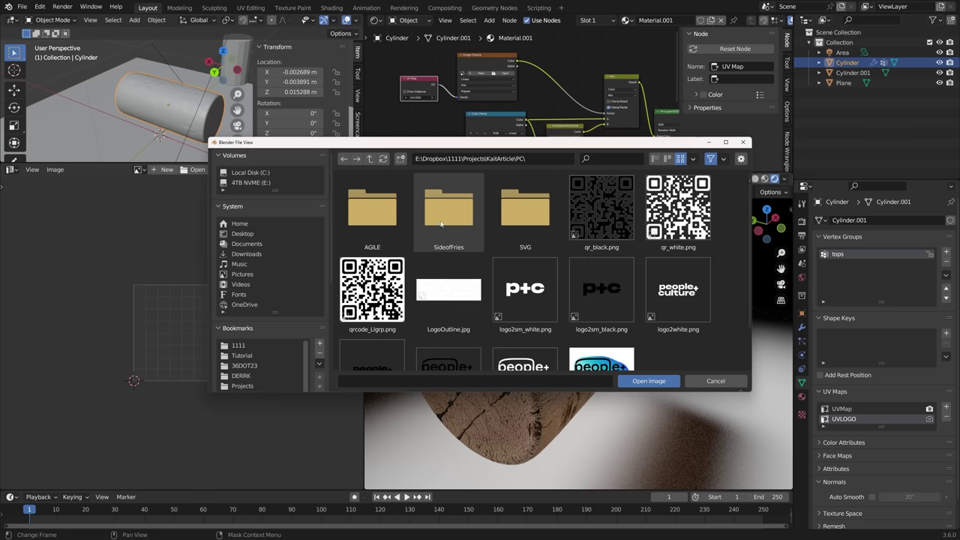
{"action": "scroll", "coordinate": [441, 223], "scroll_direction": "down", "scroll_amount": 3}
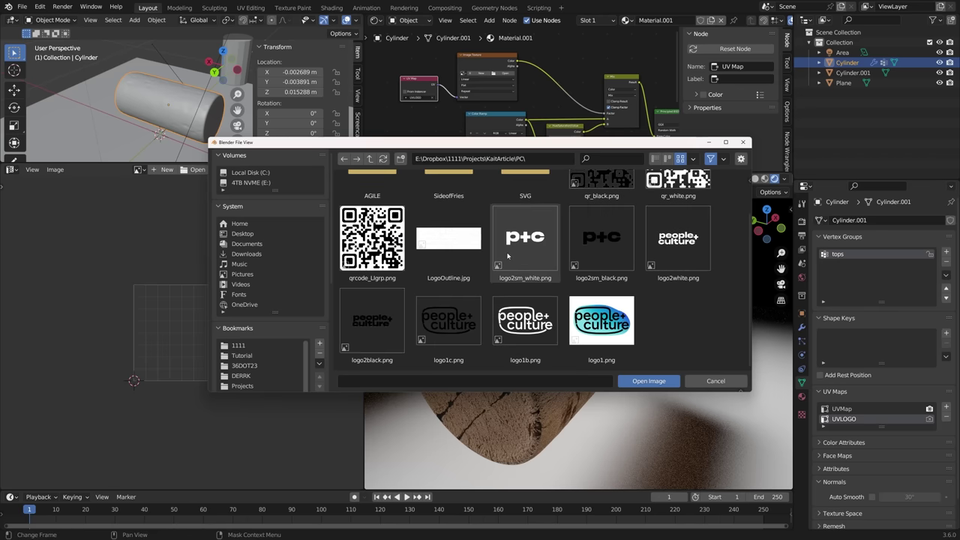
{"action": "scroll", "coordinate": [650, 273], "scroll_direction": "up", "scroll_amount": 3}
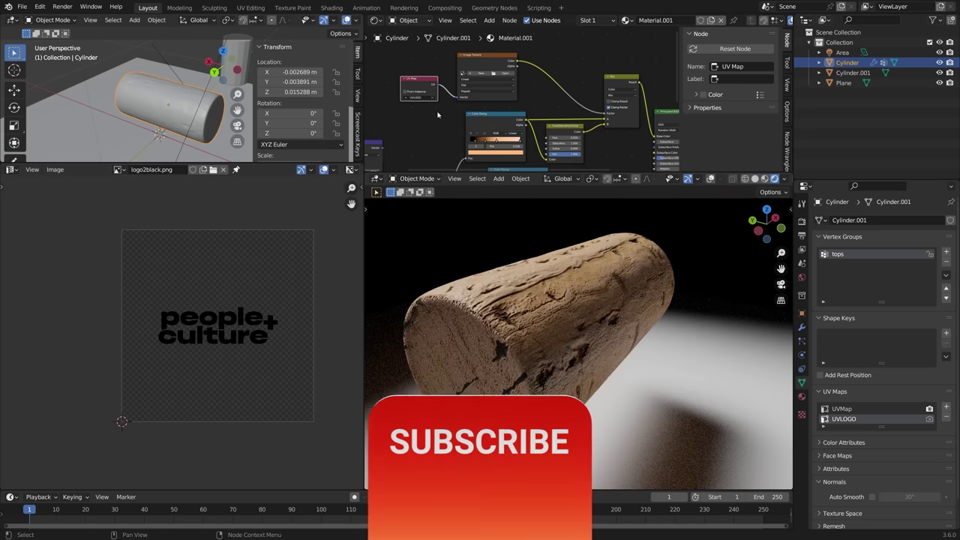
{"action": "scroll", "coordinate": [438, 114], "scroll_direction": "up", "scroll_amount": 4}
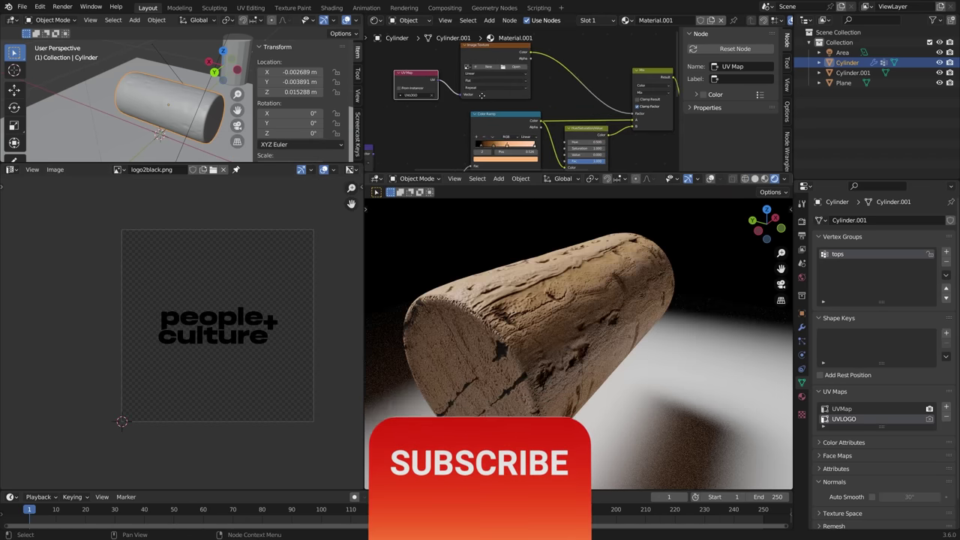
{"action": "left_click", "coordinate": [439, 54]}
{"action": "left_click", "coordinate": [406, 78]}
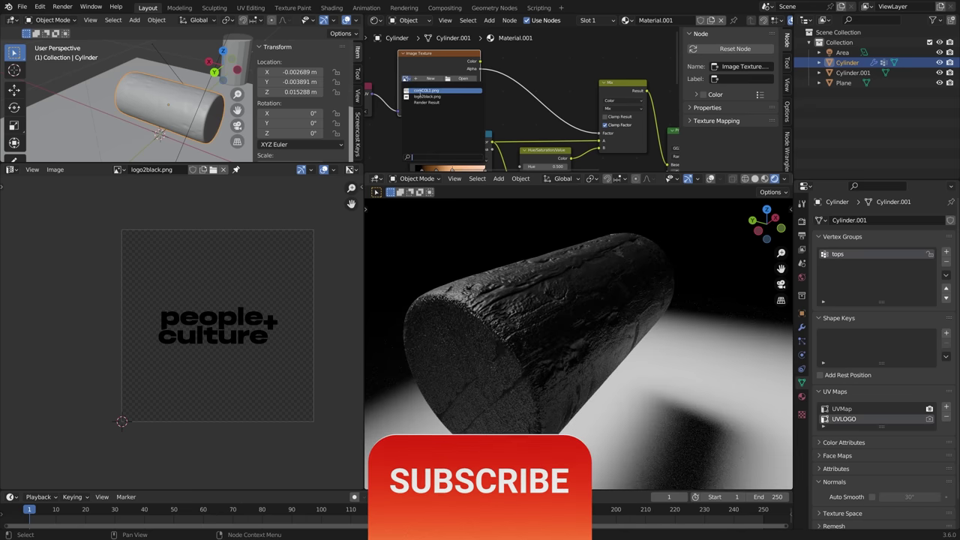
{"action": "left_click", "coordinate": [427, 96]}
{"action": "middle_click_drag", "start_coordinate": [540, 322], "coordinate": [512, 347]}
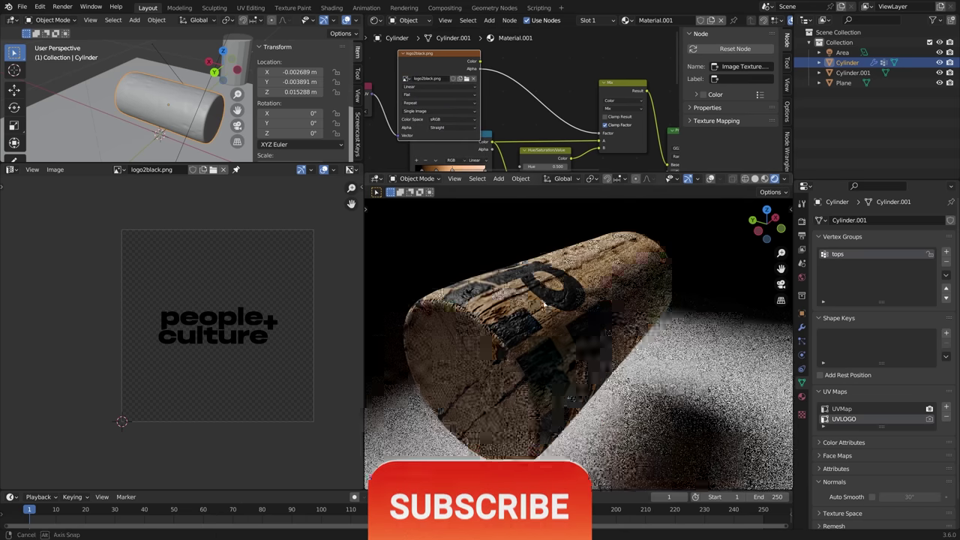
Step: Scale the cork's UV layout to about 1.33 and brighten the colour value to about 0.86
{"action": "key", "text": "Tab"}
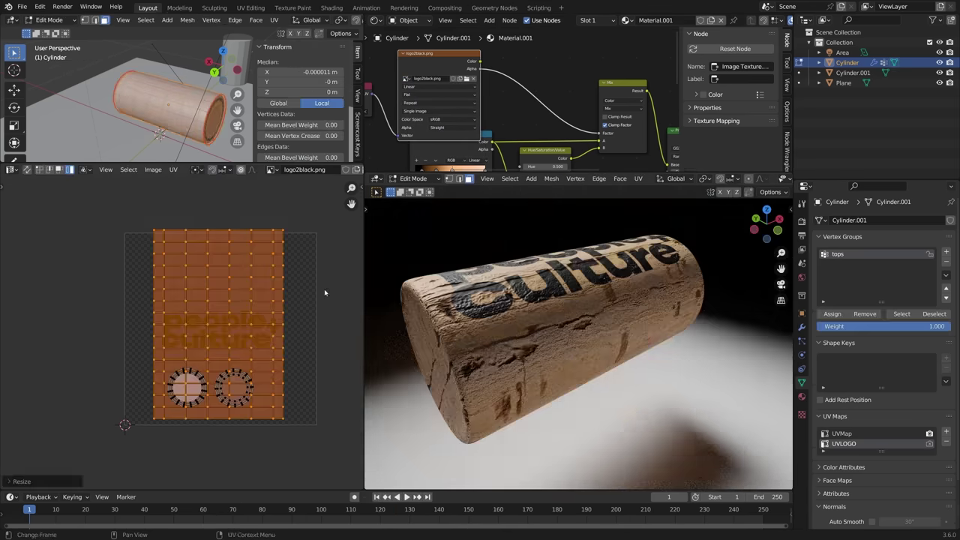
{"action": "key", "text": "s"}
{"action": "left_click", "coordinate": [336, 304]}
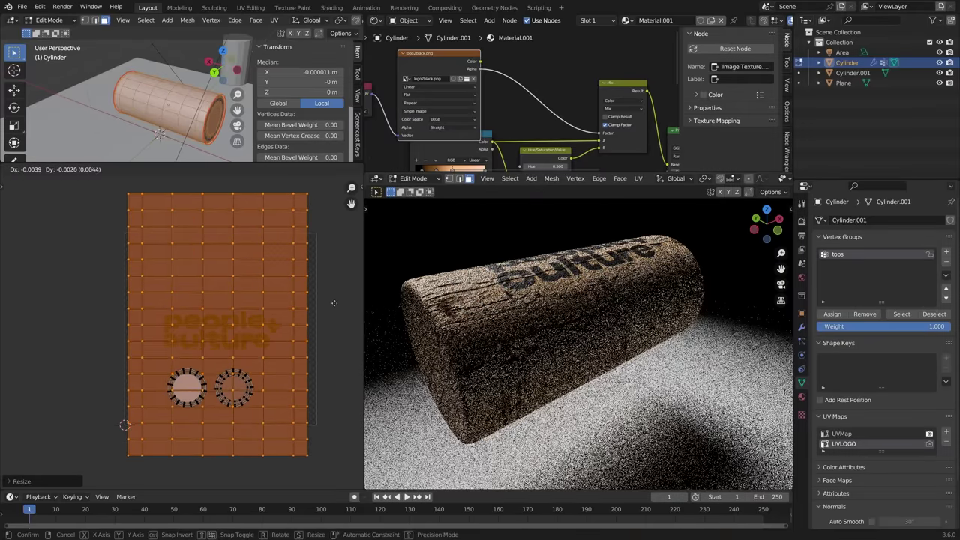
{"action": "key", "text": "g"}
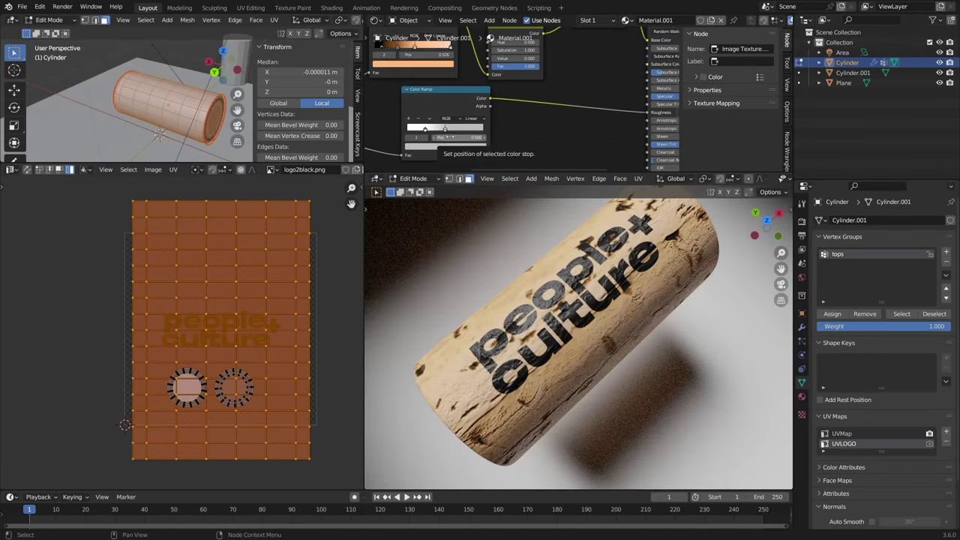
{"action": "mouse_move", "coordinate": [431, 128]}
{"action": "left_mouse_down"}
{"action": "mouse_move", "coordinate": [411, 128]}
{"action": "mouse_move", "coordinate": [444, 128]}
{"action": "left_mouse_up"}
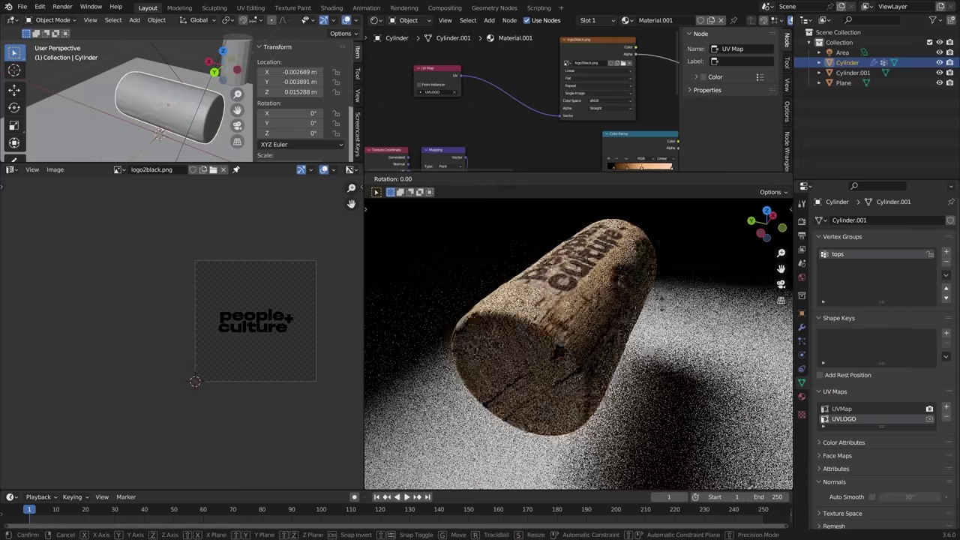
Step: Rotate the cork 75° on X and slide the logo UVs along Y
{"action": "key", "text": "r"}
{"action": "key", "text": "x"}
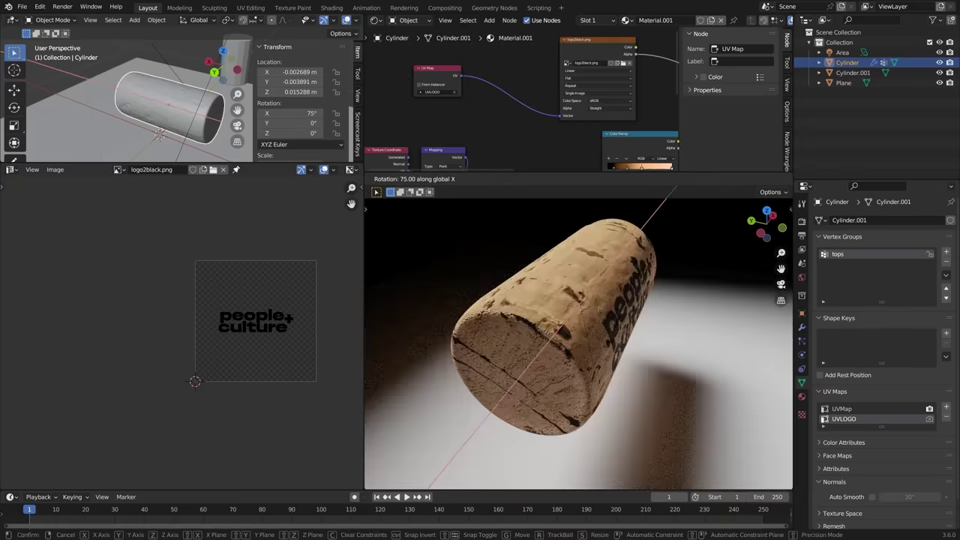
{"action": "key", "text": "Return"}
{"action": "key", "text": "Tab"}
{"action": "key", "text": "g"}
{"action": "key", "text": "y"}
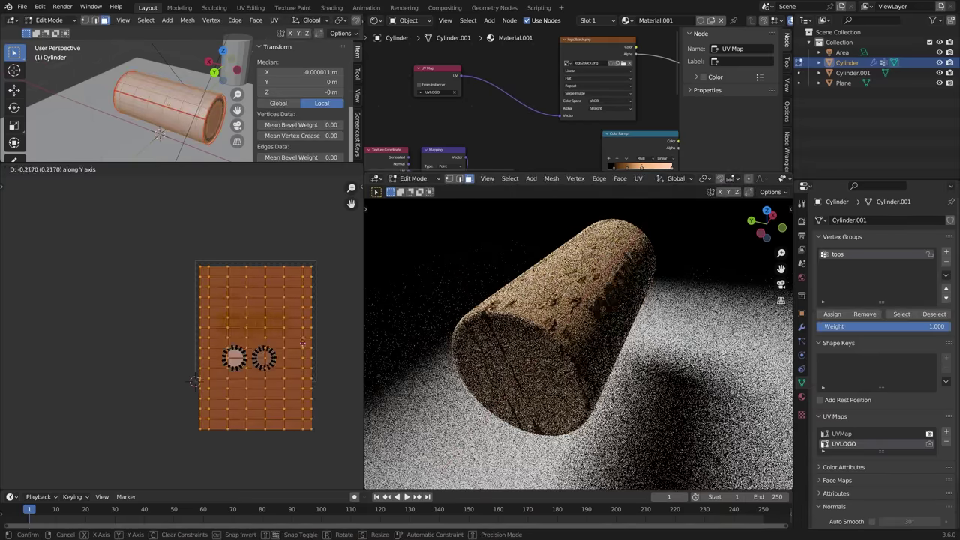
{"action": "left_click", "coordinate": [304, 367]}
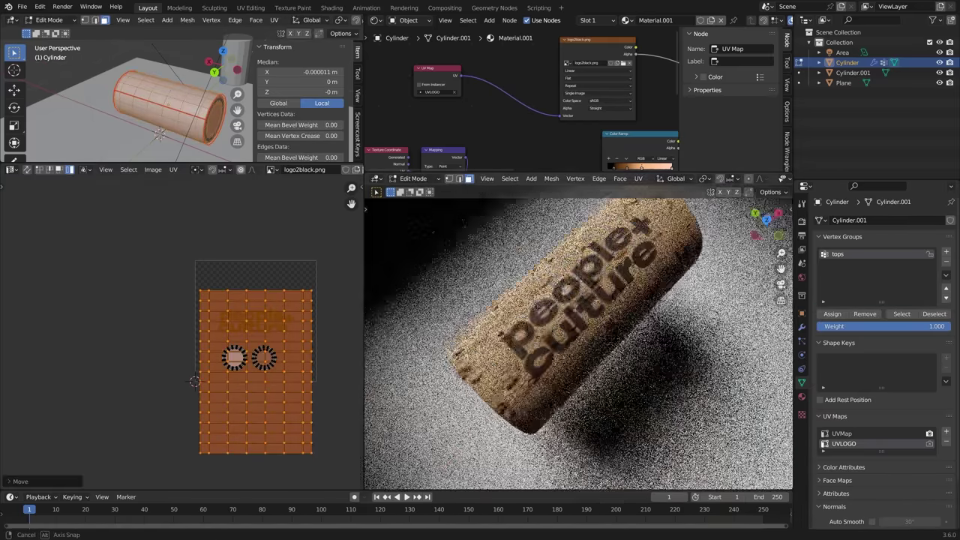
{"action": "key", "text": "Tab"}
{"action": "middle_click_drag", "start_coordinate": [662, 281], "coordinate": [452, 203]}
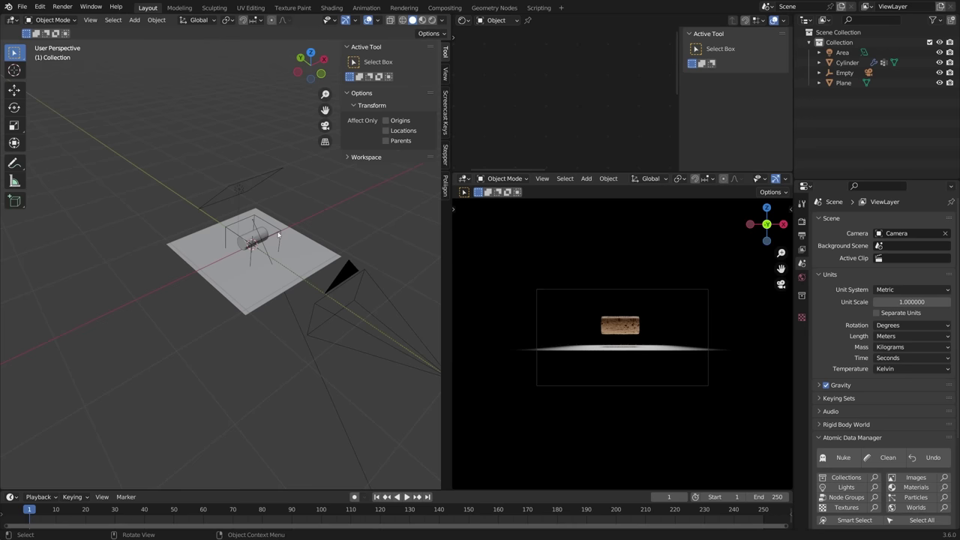
Step: Turn the camera rig empty -55° around Z to look down on the cork
{"action": "key", "text": "r"}
{"action": "left_click", "coordinate": [300, 271]}
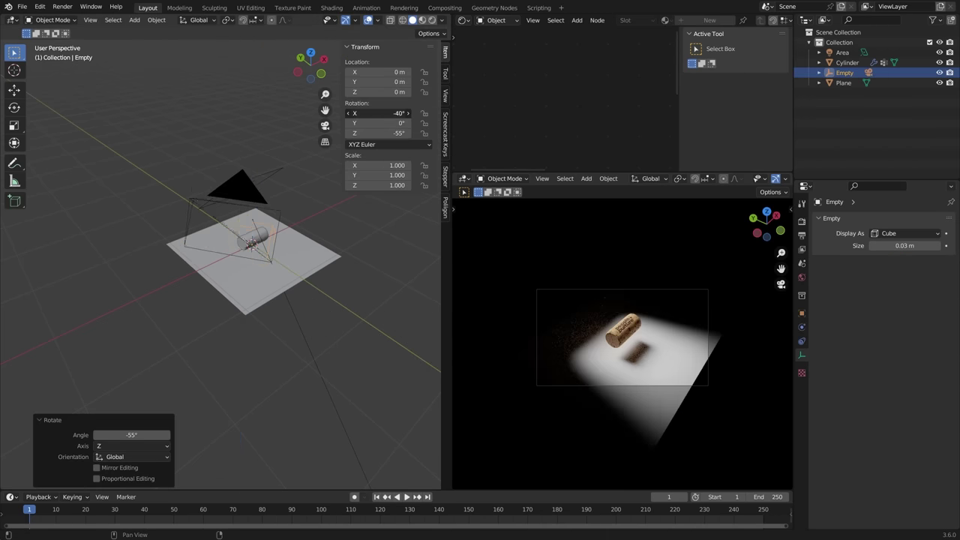
{"action": "middle_click_drag", "start_coordinate": [668, 313], "coordinate": [635, 295], "text": "shift"}
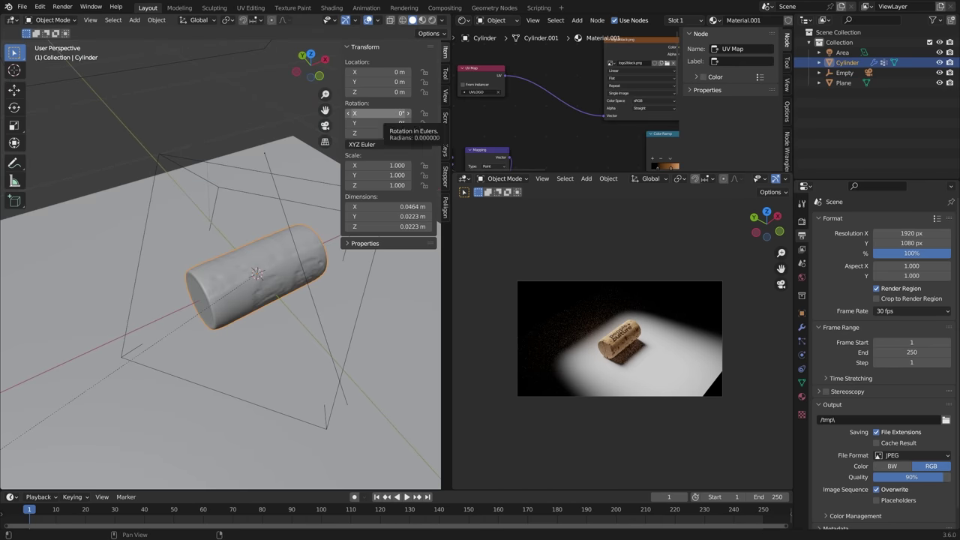
Step: Keyframe the cork's X rotation from 0 to 360° at frame 300 with Linear interpolation
{"action": "right_click", "coordinate": [394, 112]}
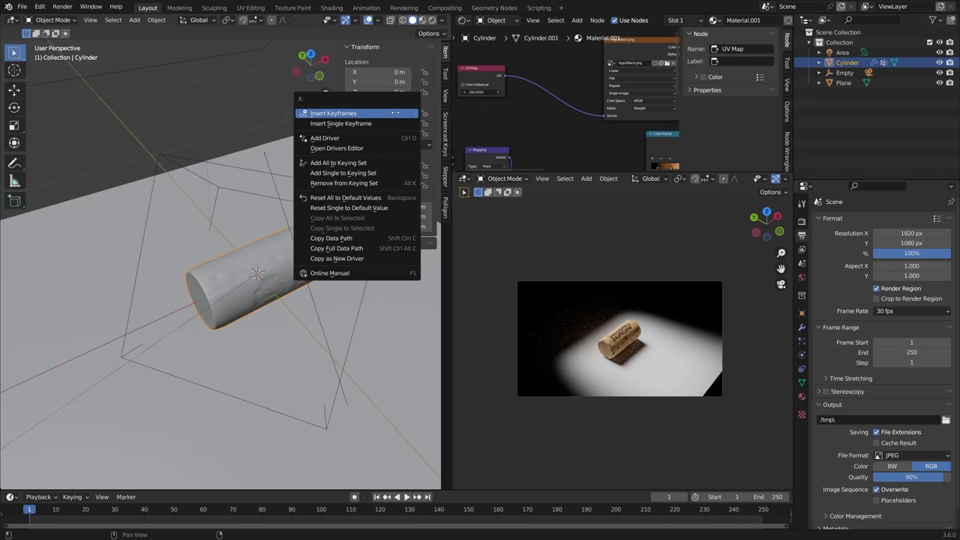
{"action": "left_click", "coordinate": [390, 123]}
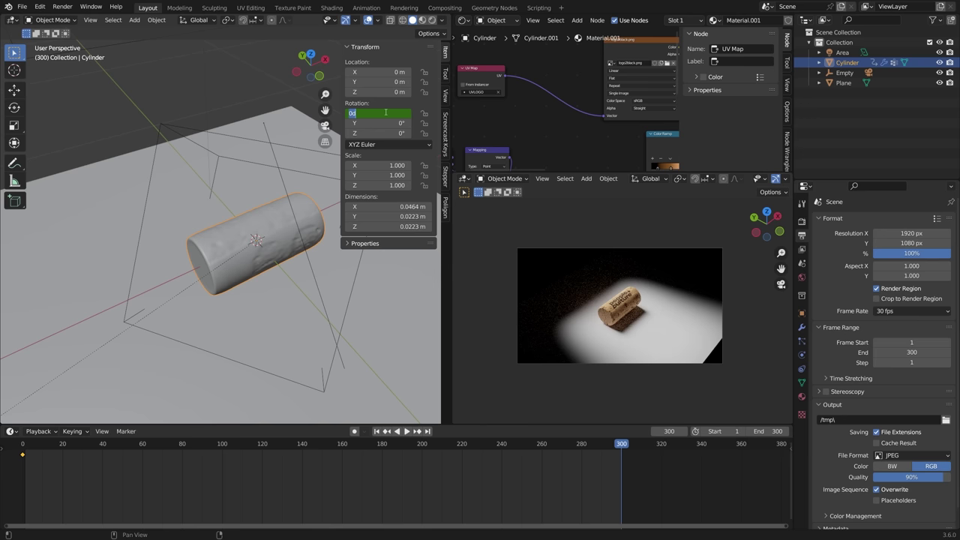
{"action": "type", "text": "360"}
{"action": "key", "text": "Return"}
{"action": "right_click", "coordinate": [385, 112]}
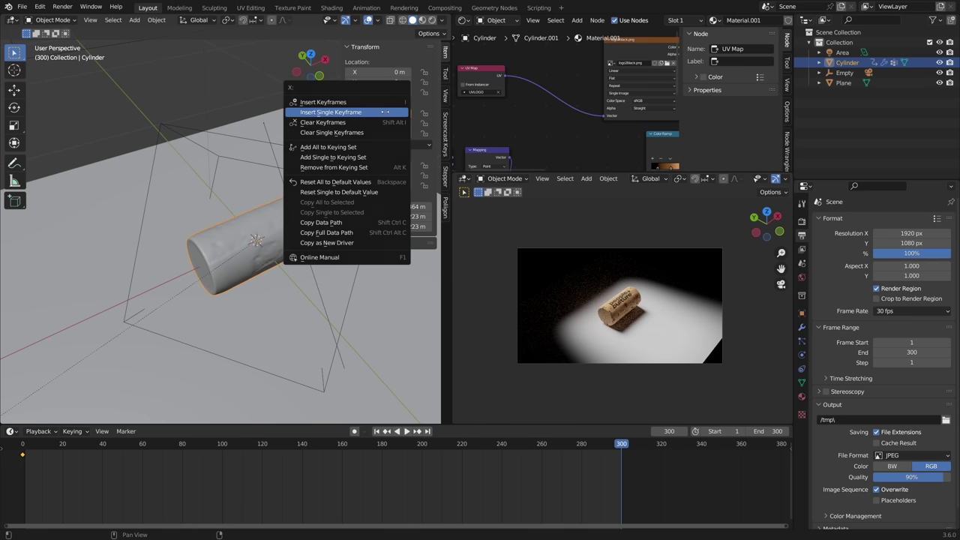
{"action": "left_click", "coordinate": [352, 110]}
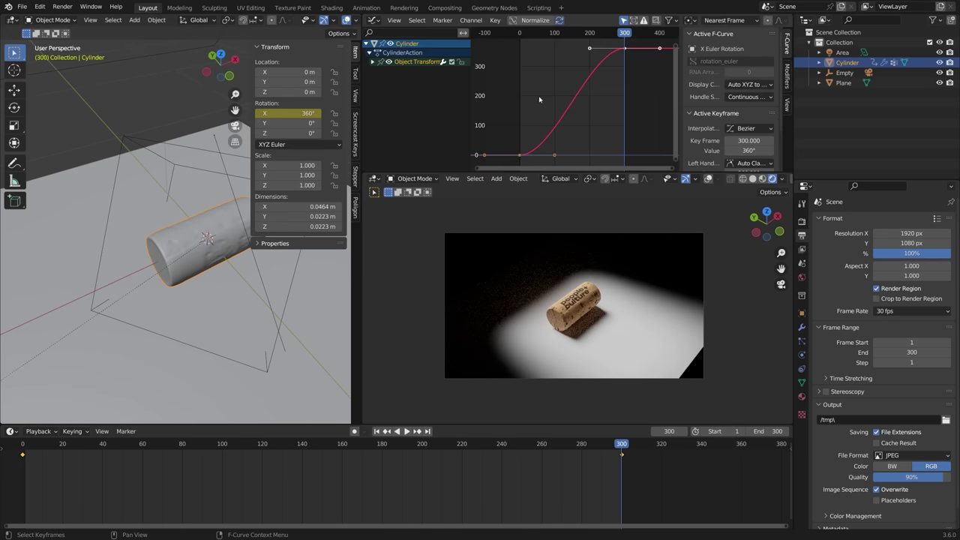
{"action": "key", "text": "t"}
{"action": "left_click", "coordinate": [362, 123]}
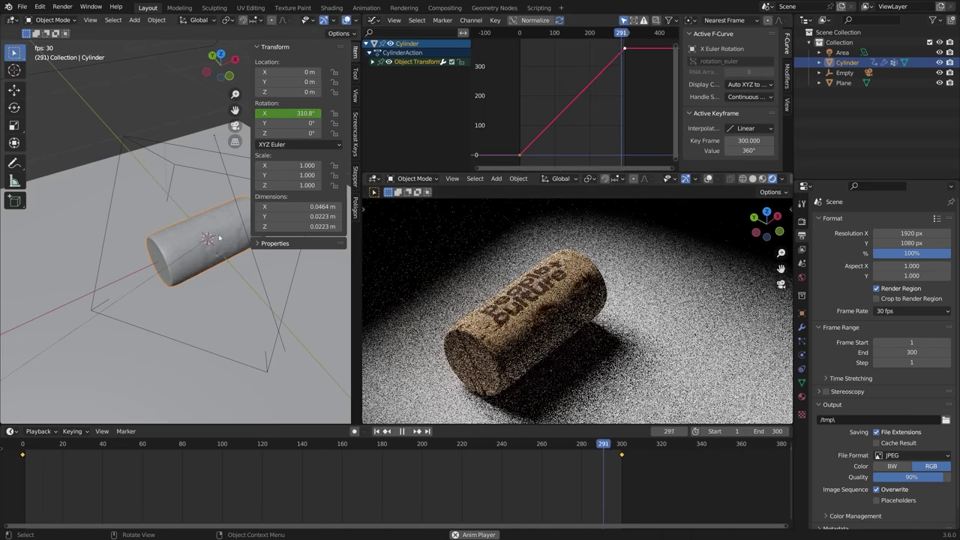
{"action": "key", "text": "space"}
Step: Select a horizontal band of the cork's UVs and shift it along Y
{"action": "left_click_drag", "start_coordinate": [576, 136], "coordinate": [645, 86]}
{"action": "key", "text": "Escape"}
{"action": "key", "text": "g"}
{"action": "key", "text": "y"}
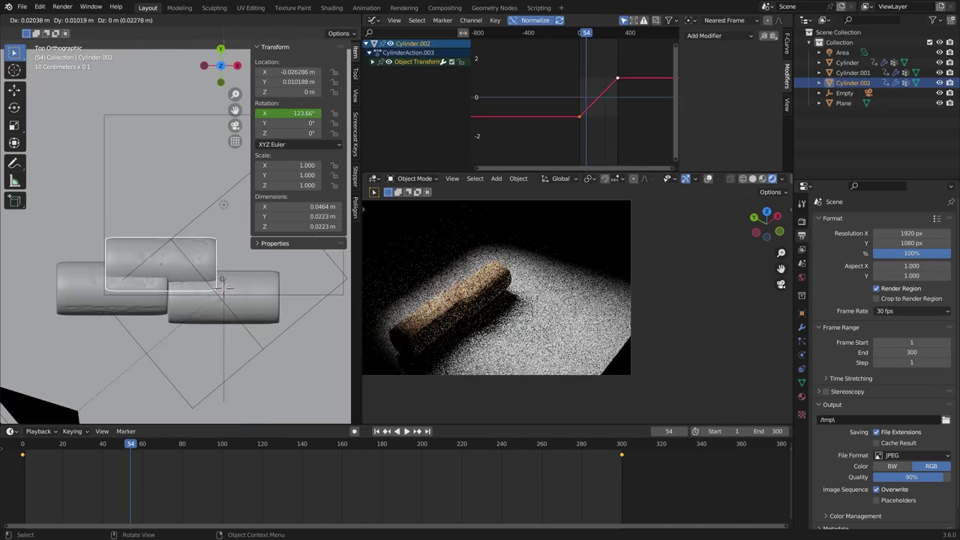
Step: Duplicate the spinning cork with Shift+D and place the copies into the woven grid
{"action": "left_click", "coordinate": [229, 262]}
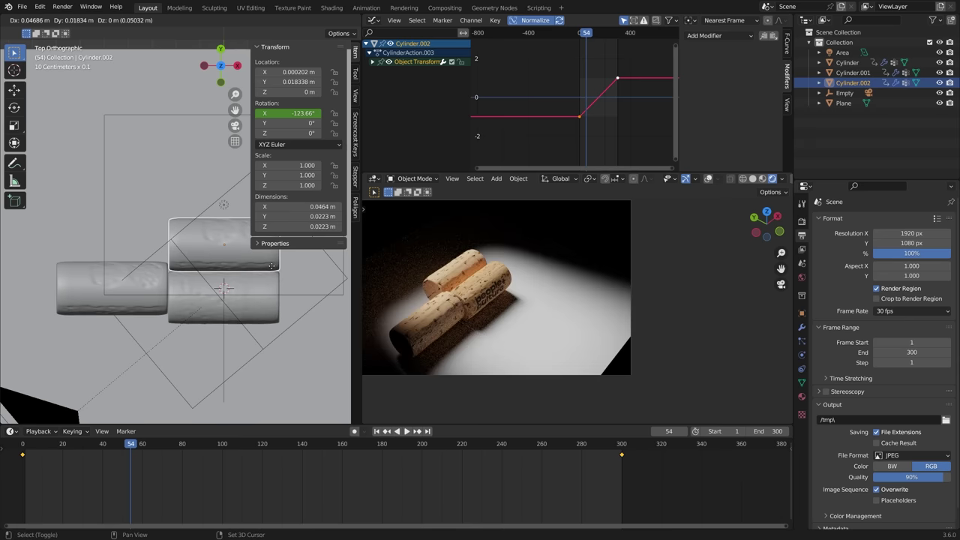
{"action": "key", "text": "shift+d"}
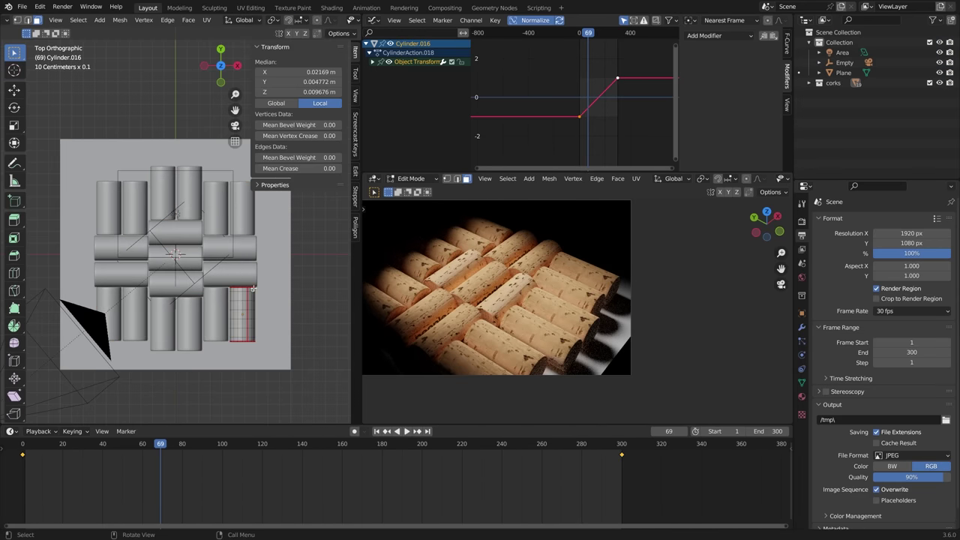
{"action": "key", "text": "g"}
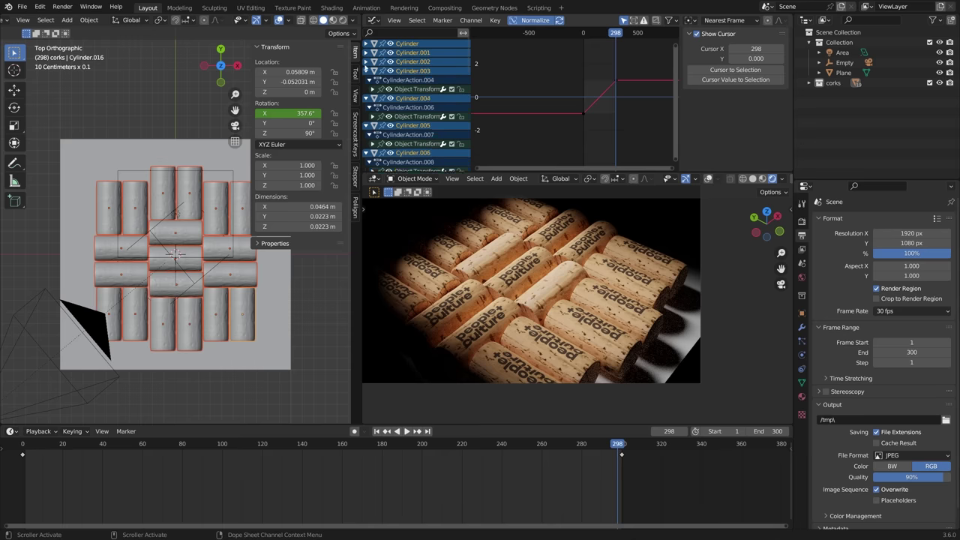
{"action": "left_click", "coordinate": [365, 126]}
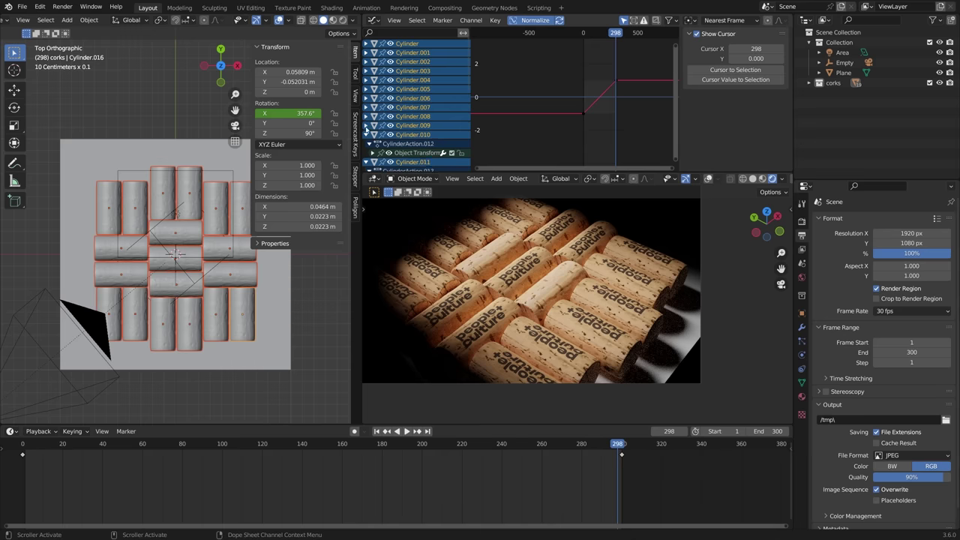
Step: Make Cylinder.013 active, then raise the area light and slide it along X
{"action": "left_click", "coordinate": [367, 167]}
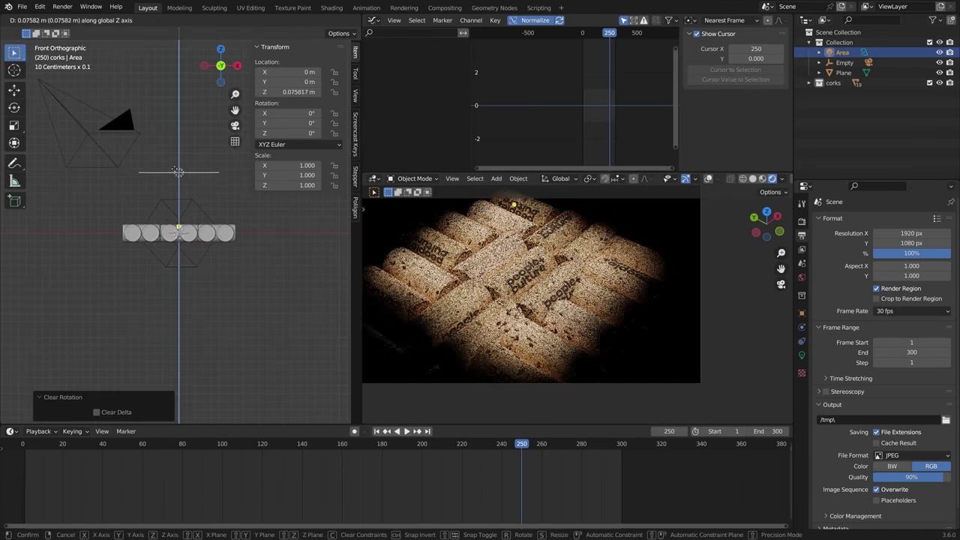
{"action": "left_click", "coordinate": [181, 184]}
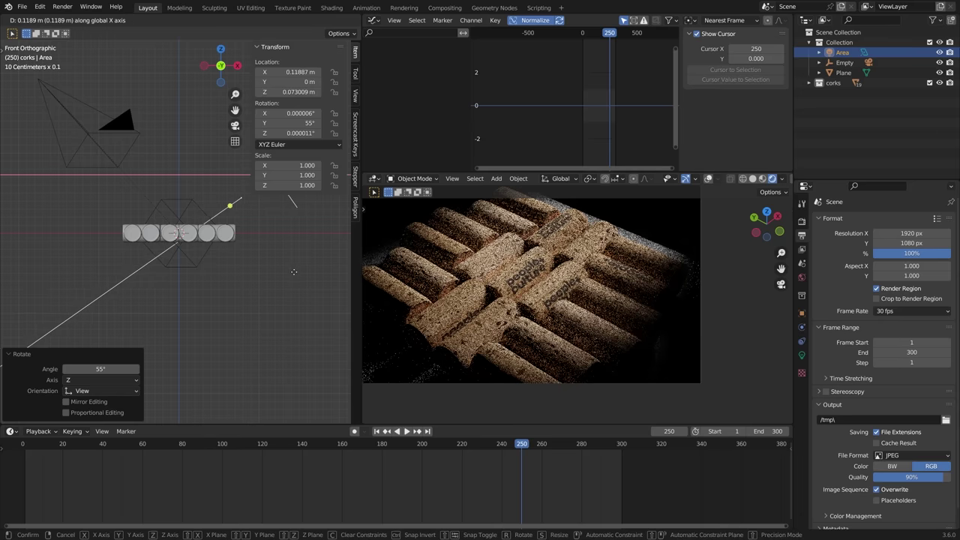
{"action": "left_click", "coordinate": [264, 278]}
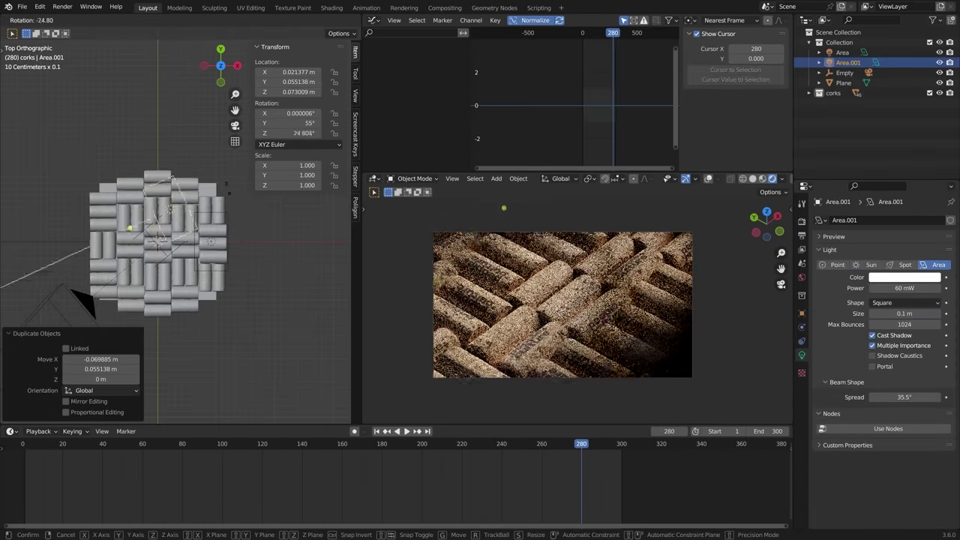
Step: Finish placing the second area light and make the corks' spin curves linear
{"action": "left_click", "coordinate": [155, 155]}
{"action": "key", "text": "g"}
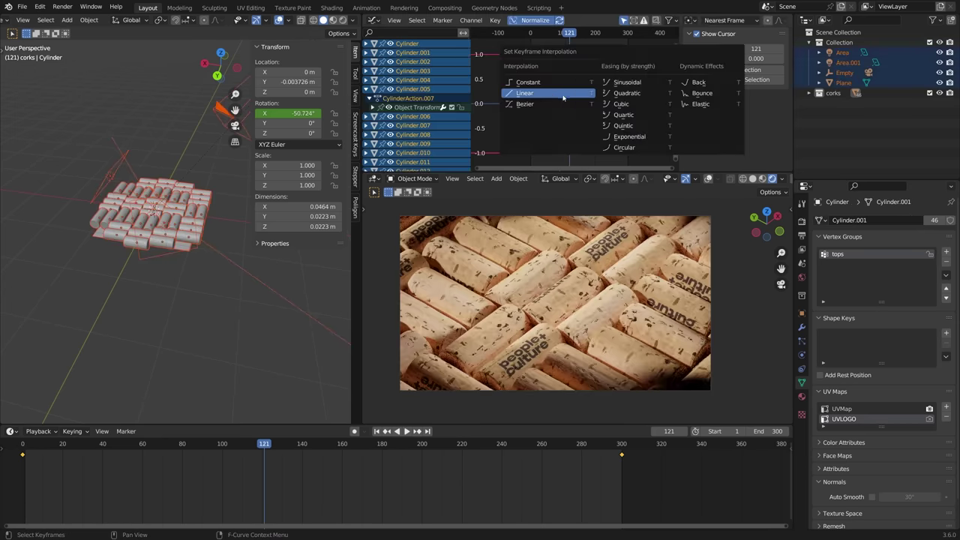
{"action": "left_click", "coordinate": [563, 95]}
{"action": "key", "text": "r"}
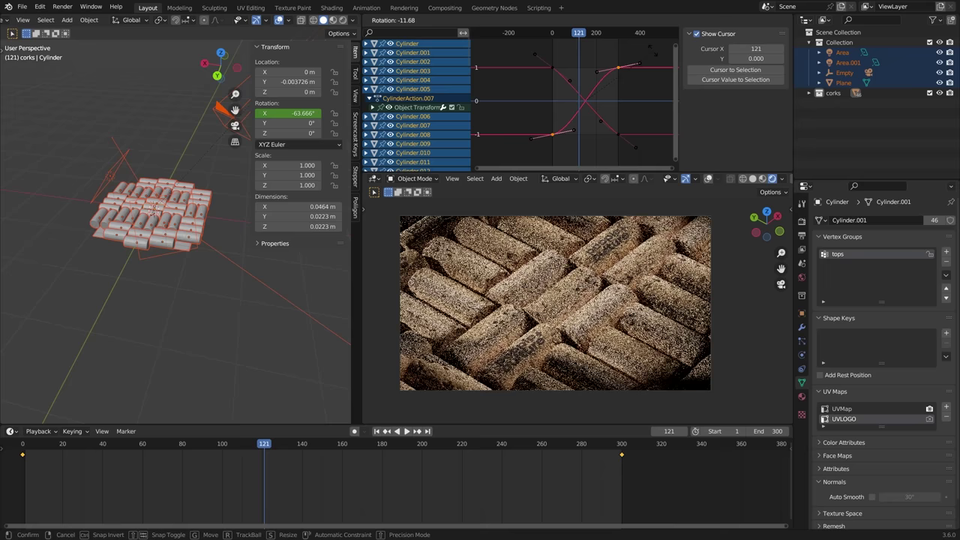
{"action": "key", "text": "Escape"}
Step: Insert keys at frame 247, move keys to reshape the curves, and play the animation
{"action": "right_click", "coordinate": [577, 82]}
{"action": "left_click", "coordinate": [606, 35]}
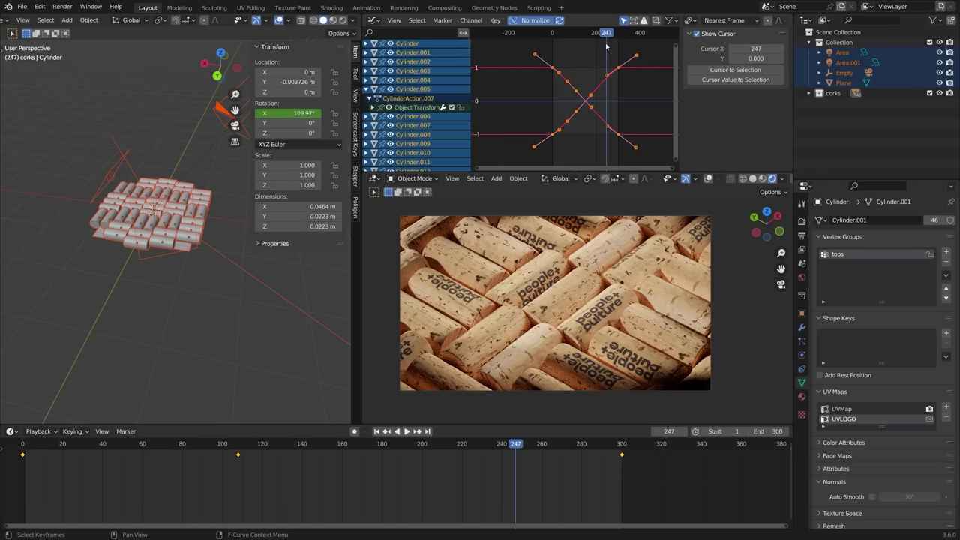
{"action": "key", "text": "i"}
{"action": "left_click", "coordinate": [605, 43]}
{"action": "key", "text": "Home"}
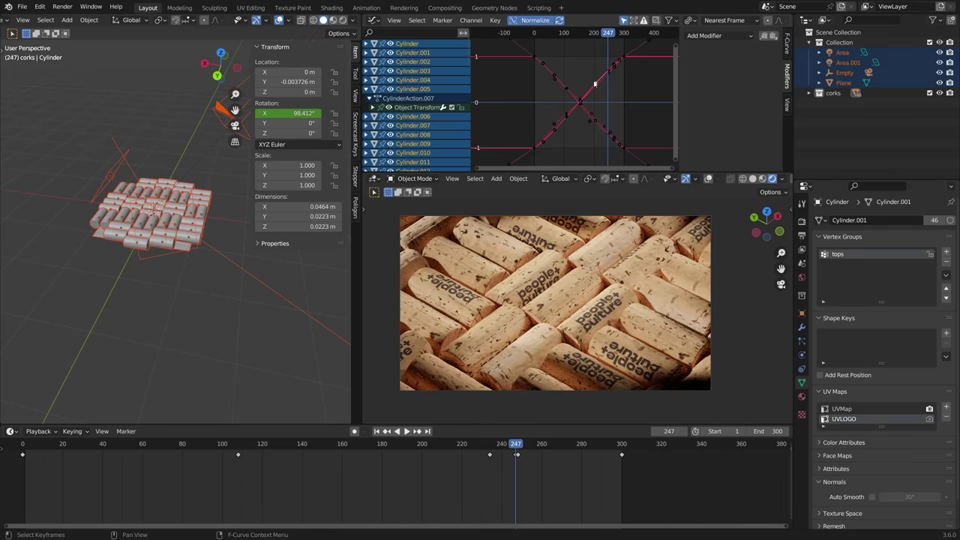
{"action": "left_click_drag", "start_coordinate": [595, 84], "coordinate": [594, 117]}
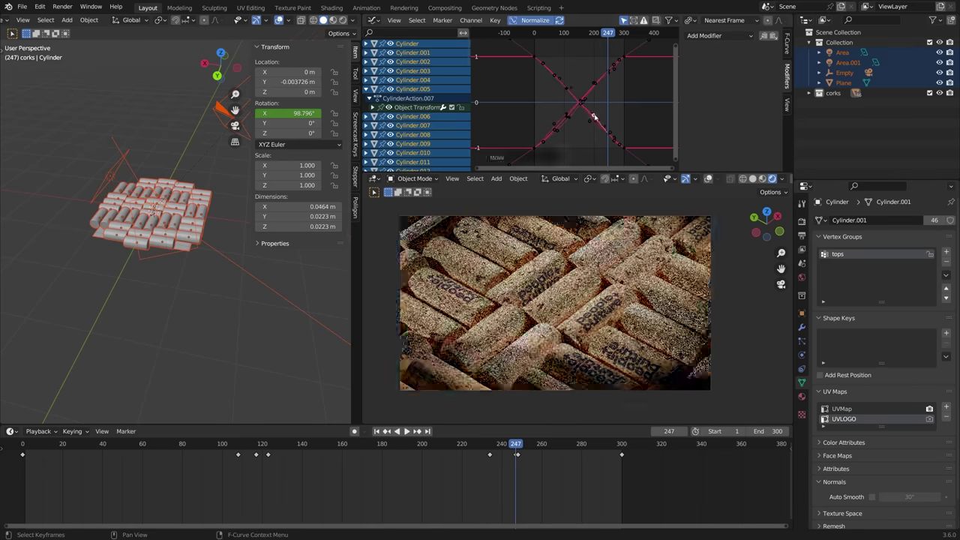
{"action": "key", "text": "space"}
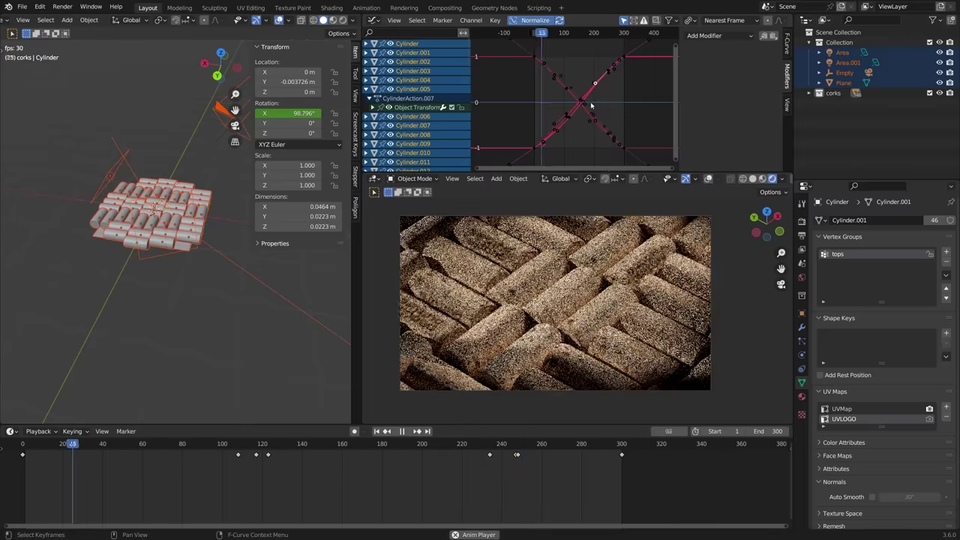
Step: Enable depth of field on the camera, using a cork as the focus object
{"action": "left_click", "coordinate": [709, 239]}
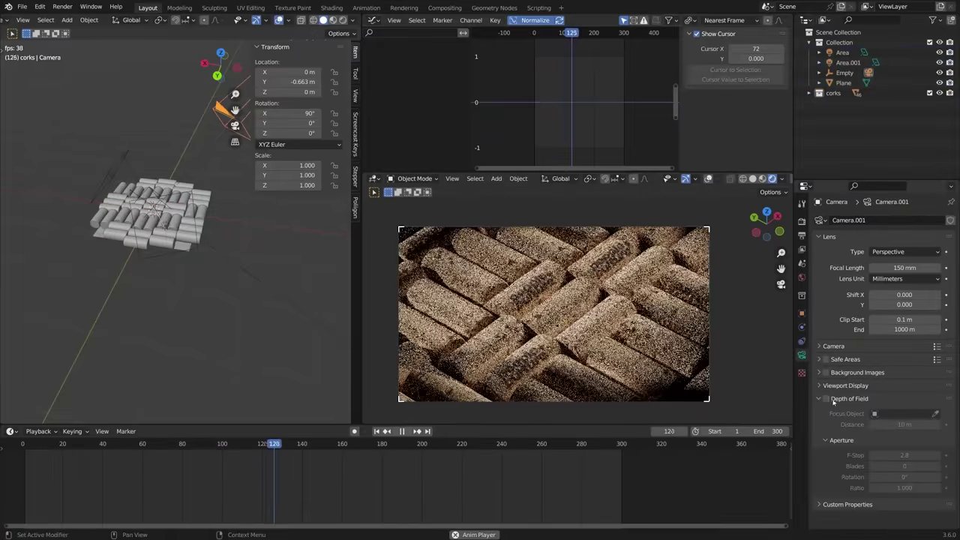
{"action": "left_click", "coordinate": [826, 398]}
{"action": "left_click", "coordinate": [935, 413]}
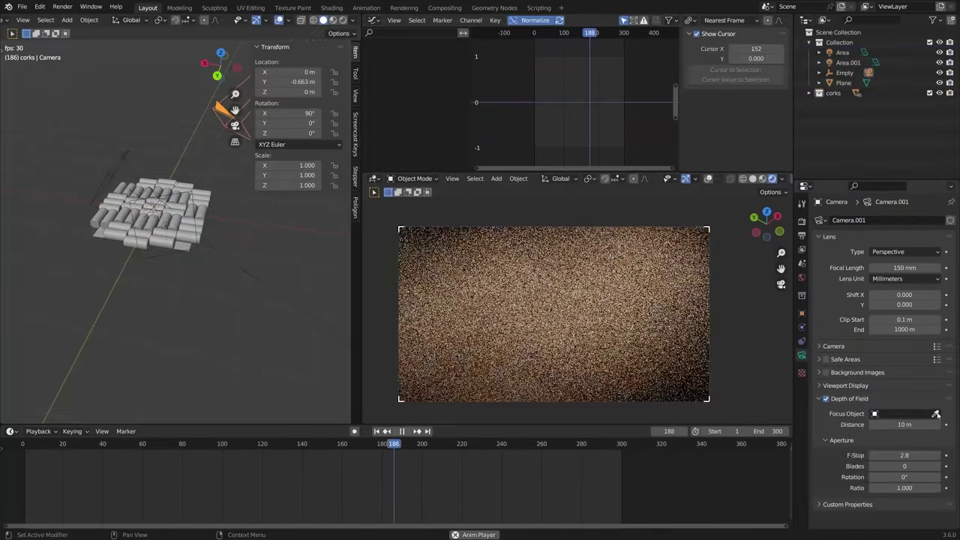
{"action": "left_click", "coordinate": [165, 197]}
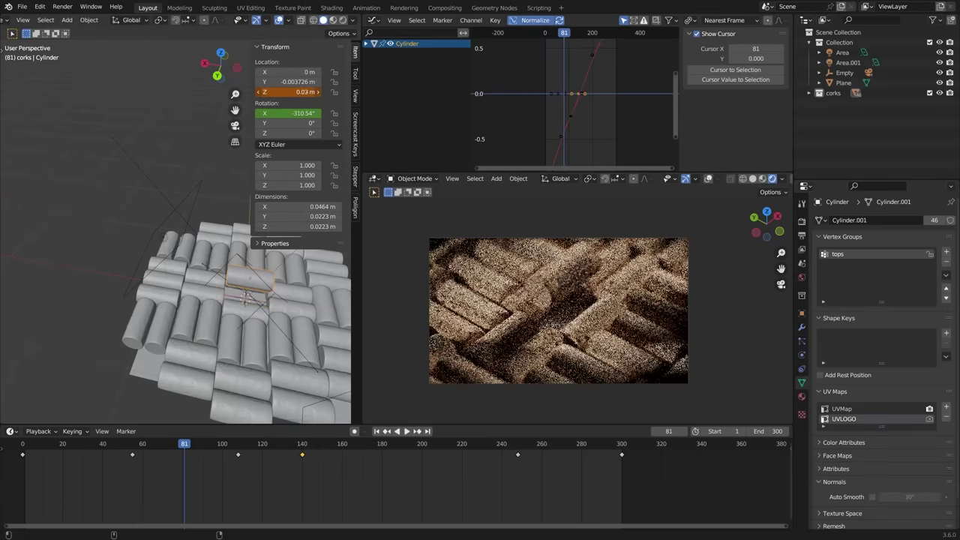
Step: Keyframe the cork's Z location at frame 81
{"action": "right_click", "coordinate": [296, 91]}
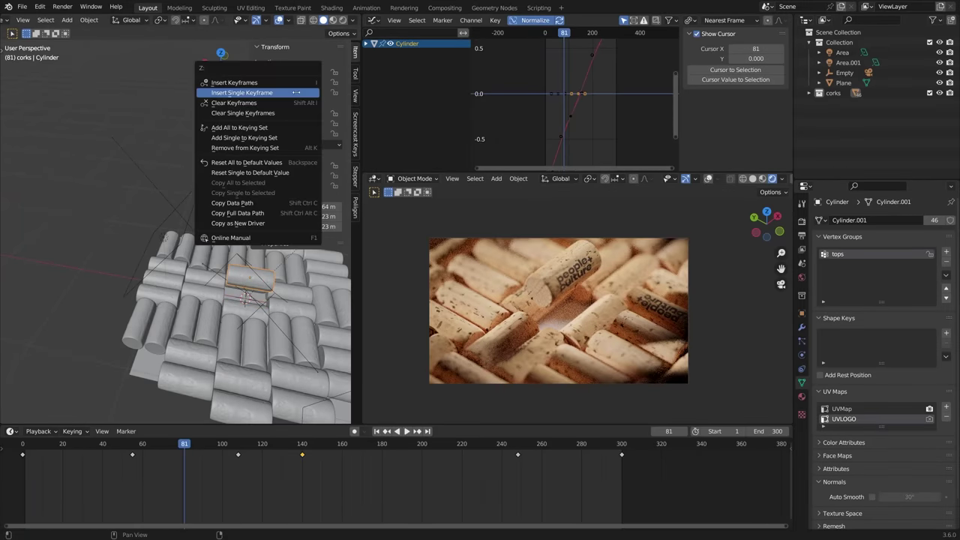
{"action": "left_click", "coordinate": [241, 92]}
{"action": "key", "text": "Home"}
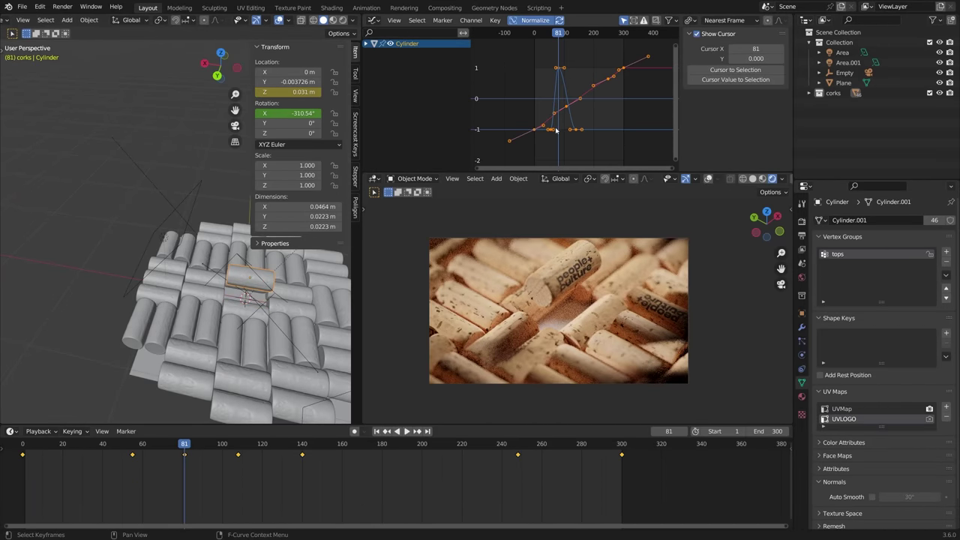
Step: Widen the X rotation spike keys and play the animation to check the longer flip
{"action": "left_click", "coordinate": [556, 130]}
{"action": "key", "text": "s"}
{"action": "left_click", "coordinate": [567, 75]}
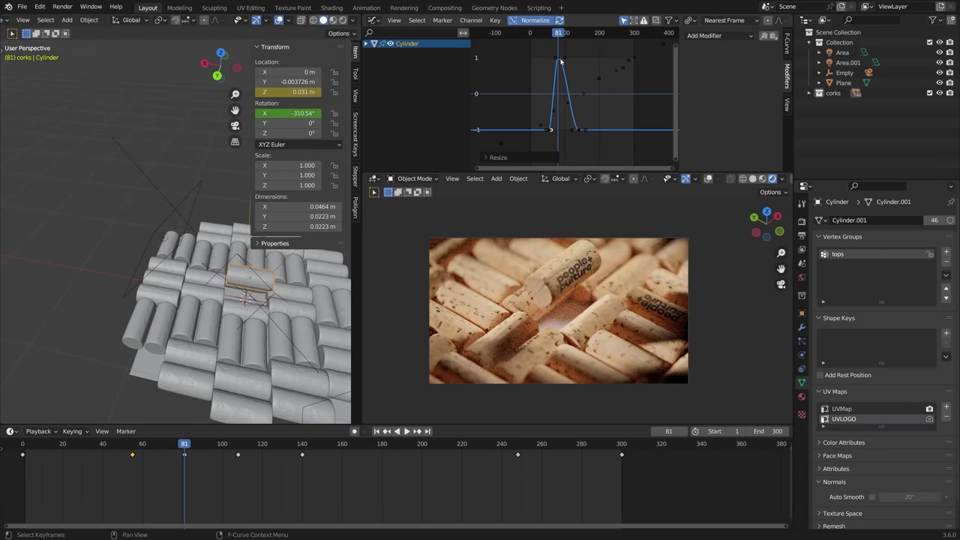
{"action": "key", "text": "space"}
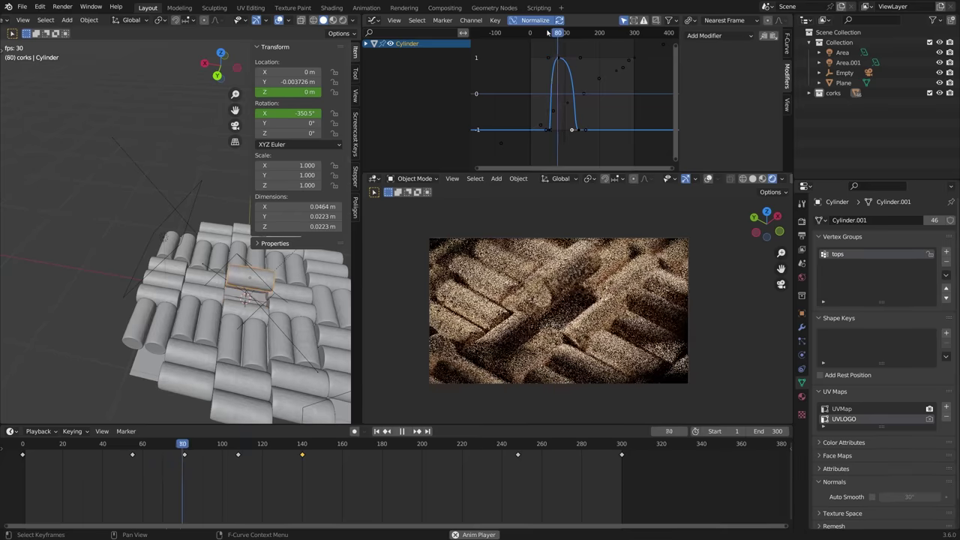
{"action": "key", "text": "Home"}
{"action": "key", "text": "shift+Left"}
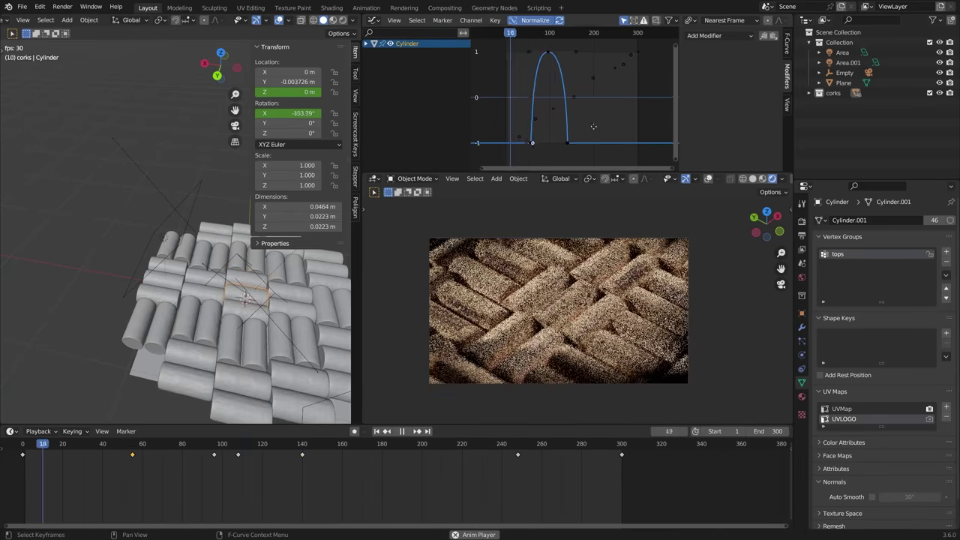
Step: Append a material from agile.blend and scrub frames 70–86 to preview the result
{"action": "key", "text": "g"}
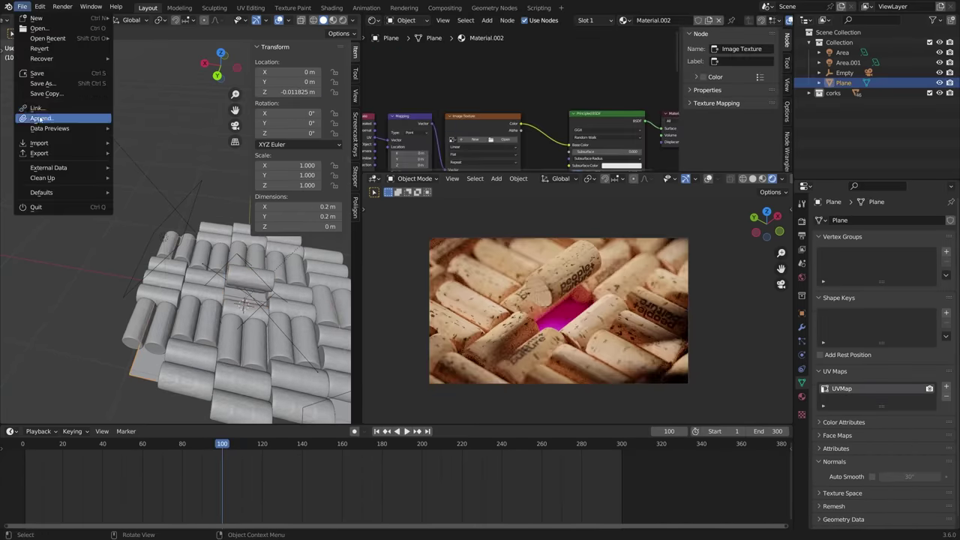
{"action": "left_click", "coordinate": [52, 118]}
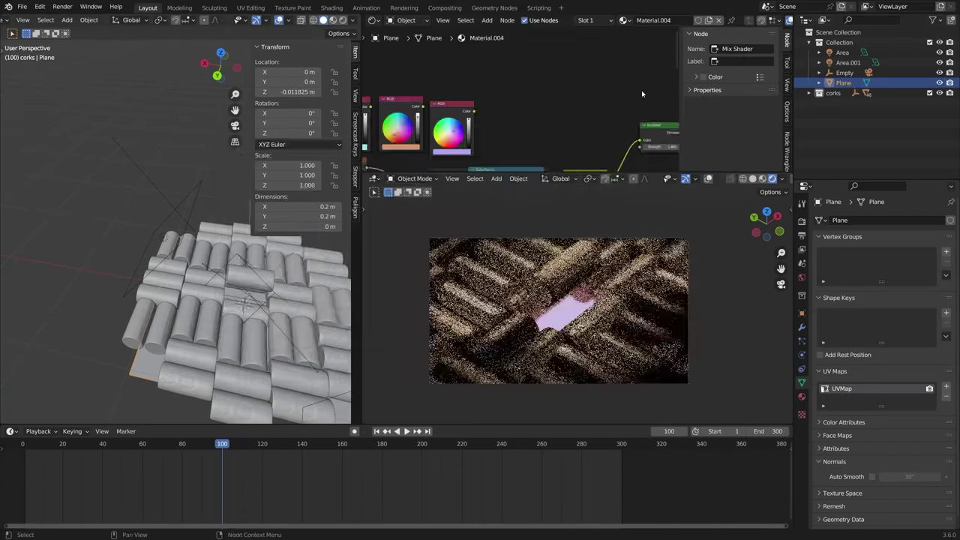
{"action": "middle_click_drag", "start_coordinate": [641, 93], "coordinate": [636, 54]}
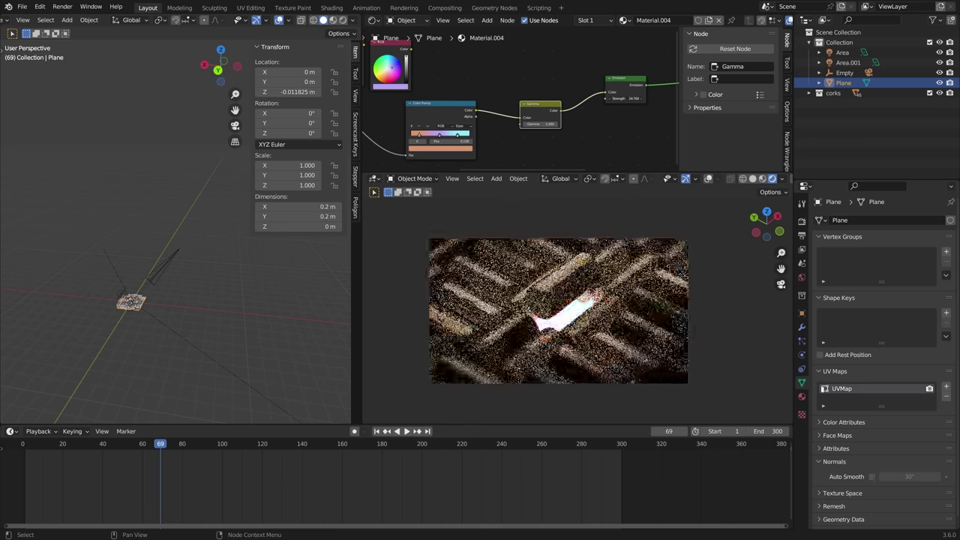
{"action": "left_click_drag", "start_coordinate": [160, 443], "coordinate": [194, 443]}
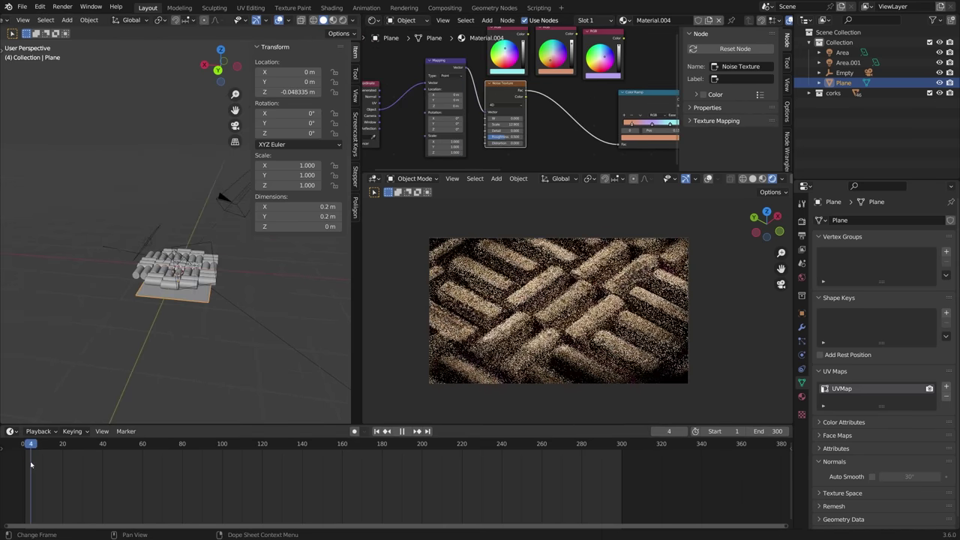
{"action": "left_click_drag", "start_coordinate": [31, 465], "coordinate": [163, 453]}
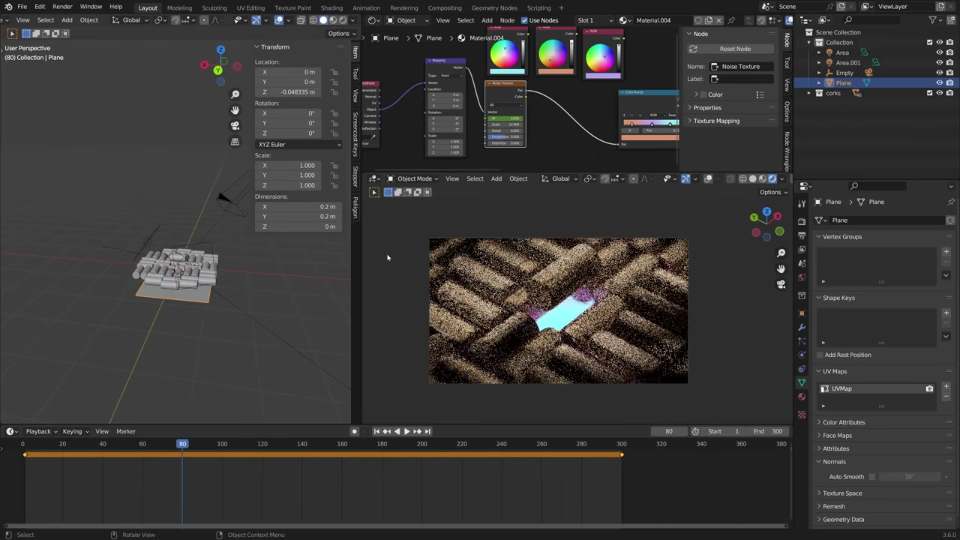
{"action": "right_click", "coordinate": [450, 112]}
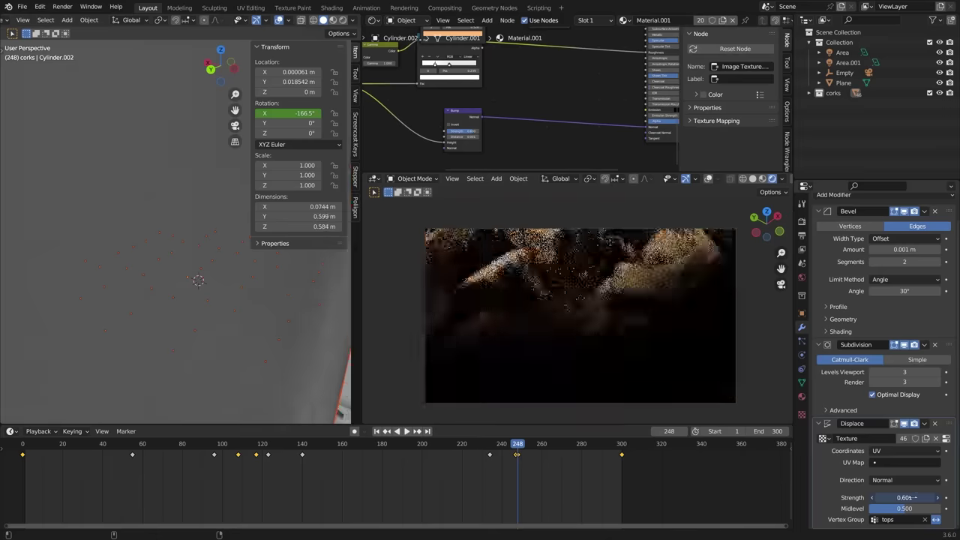
Step: Drop the displacement strength to about 0.0015 and add a Damped Track constraint to the camera
{"action": "left_click_drag", "start_coordinate": [911, 497], "coordinate": [906, 497]}
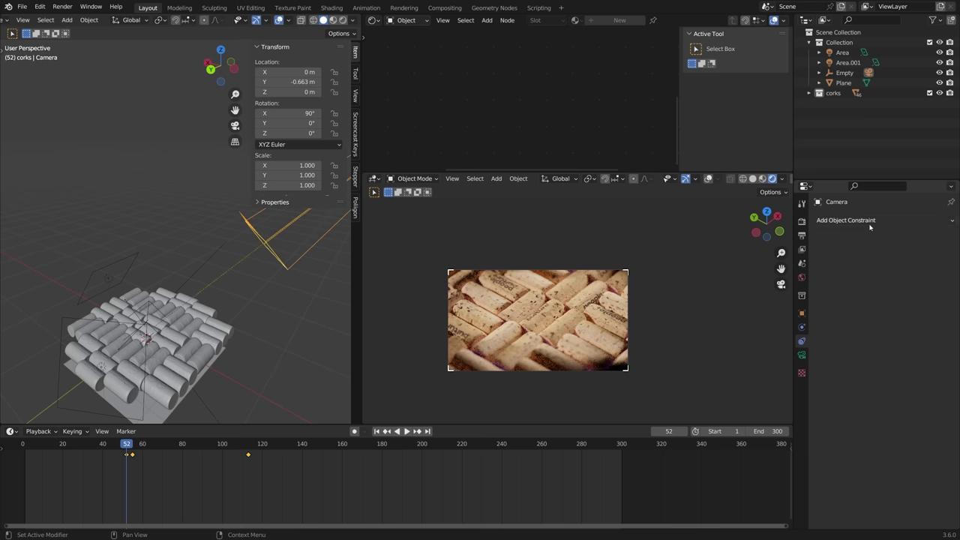
{"action": "left_click", "coordinate": [846, 220]}
{"action": "left_click", "coordinate": [857, 257]}
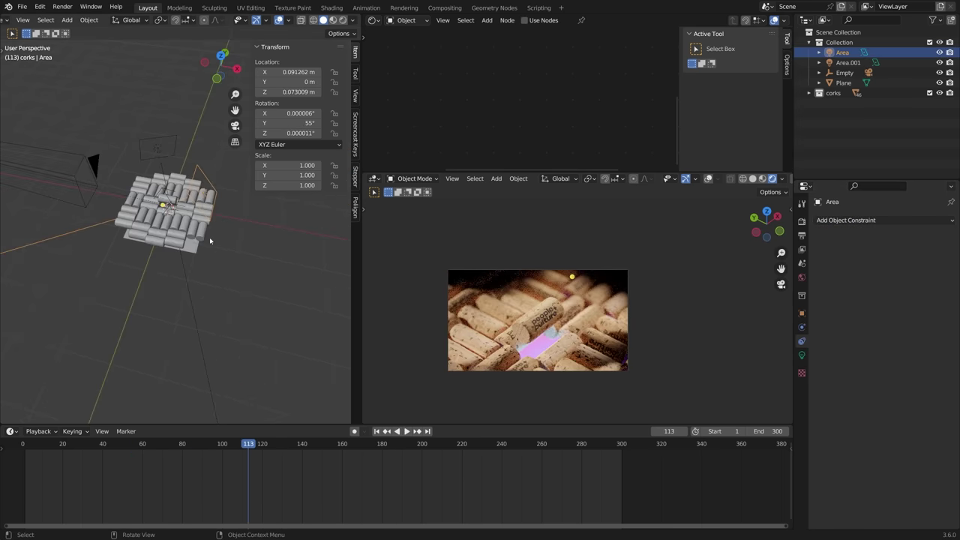
Step: Rotate the area light about Z and raise its power to 300 mW
{"action": "key", "text": "r"}
{"action": "key", "text": "z"}
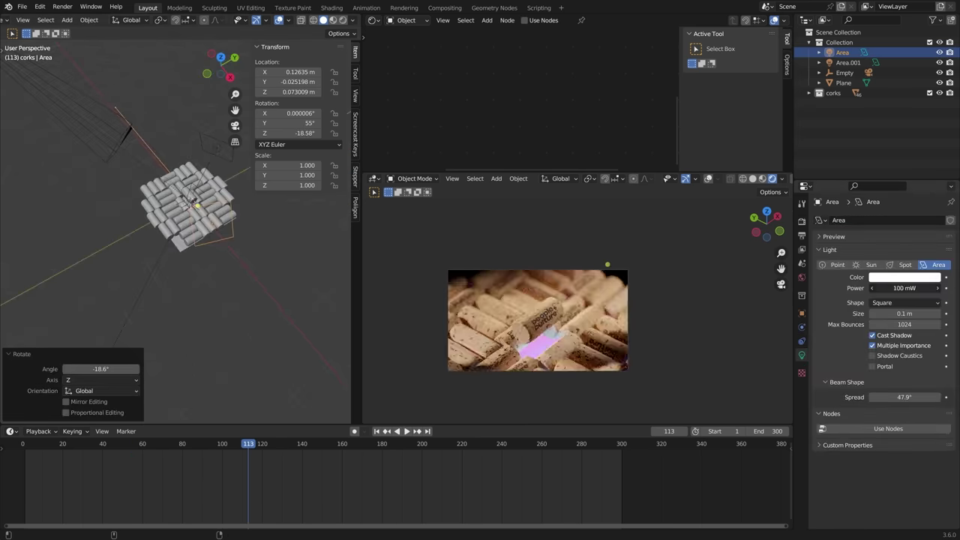
{"action": "left_click_drag", "start_coordinate": [904, 287], "coordinate": [929, 288]}
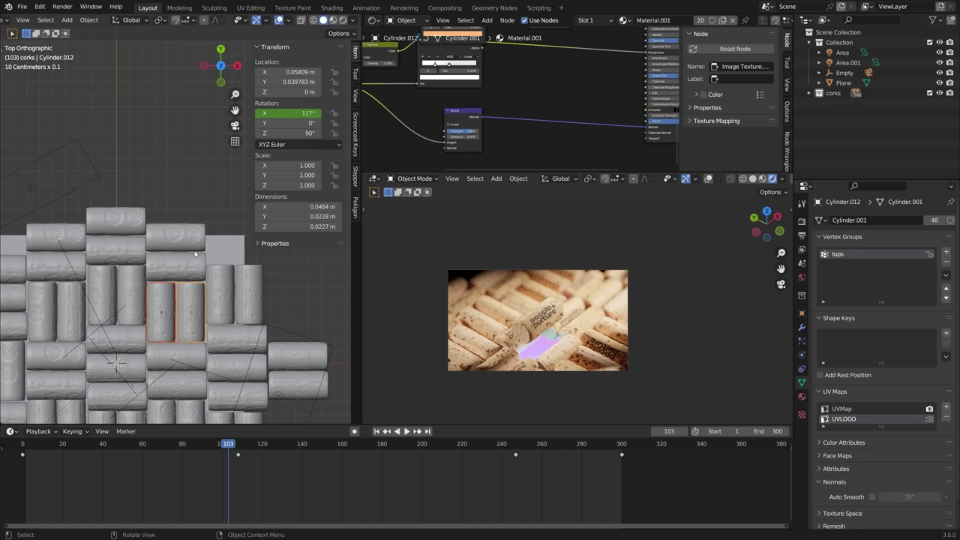
Step: Duplicate the vertical cork pair along Y and the horizontal pair along X into the grid's gaps
{"action": "key", "text": "shift+d"}
{"action": "key", "text": "y"}
{"action": "left_click", "coordinate": [194, 189]}
{"action": "left_click", "coordinate": [174, 266]}
{"action": "left_click", "coordinate": [171, 236], "text": "shift"}
{"action": "key", "text": "shift+d"}
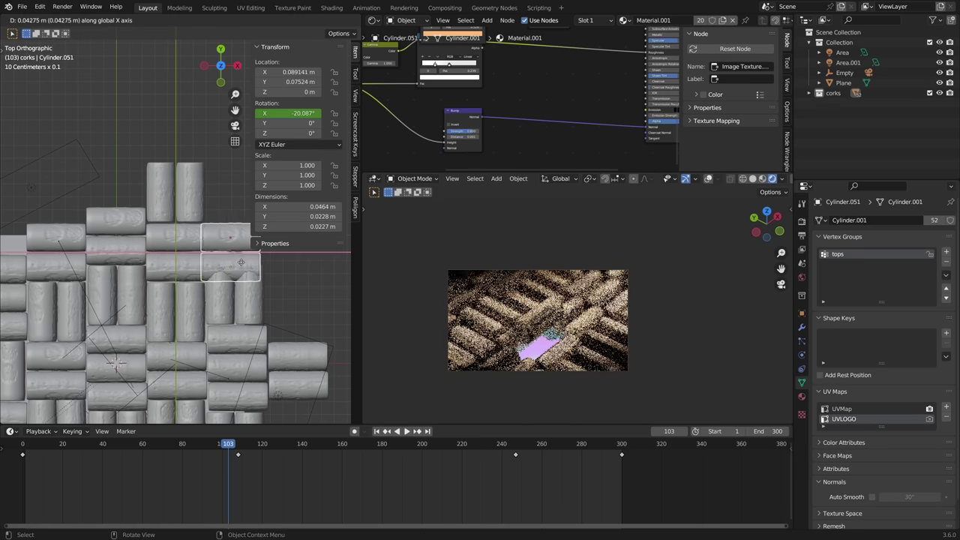
{"action": "key", "text": "x"}
{"action": "left_click", "coordinate": [241, 263]}
{"action": "key", "text": "shift+d"}
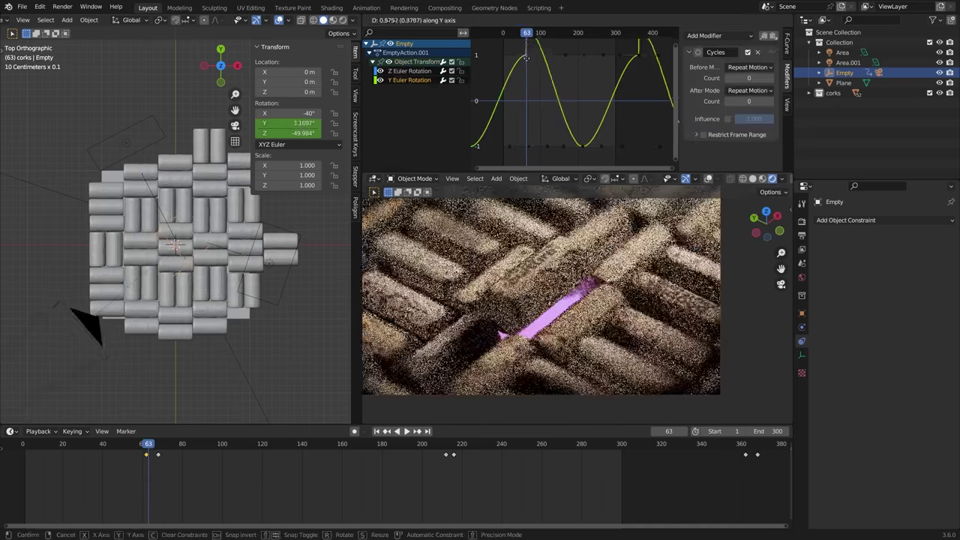
Step: Move the Empty's Y Euler Rotation keys vertically to change the sine wave's height
{"action": "key", "text": "g"}
{"action": "key", "text": "y"}
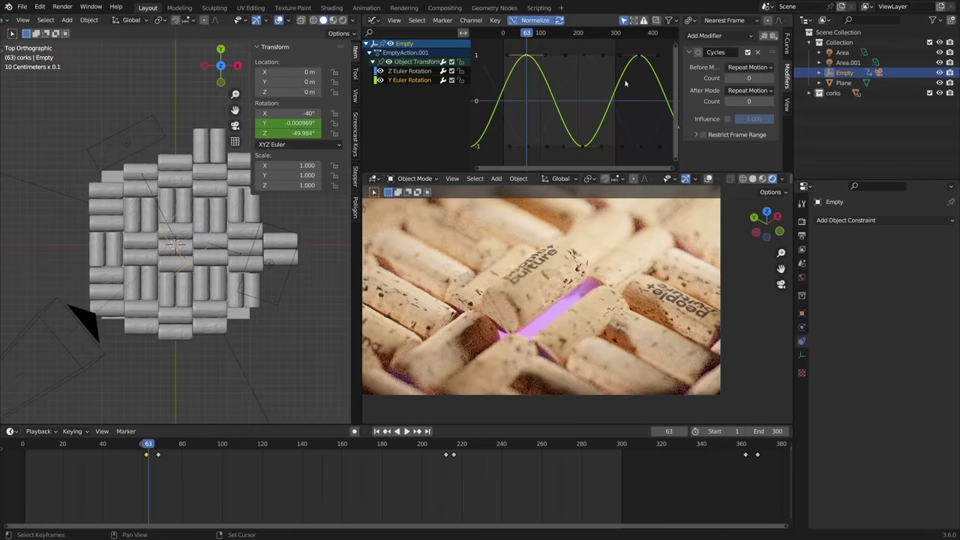
{"action": "left_click", "coordinate": [637, 152]}
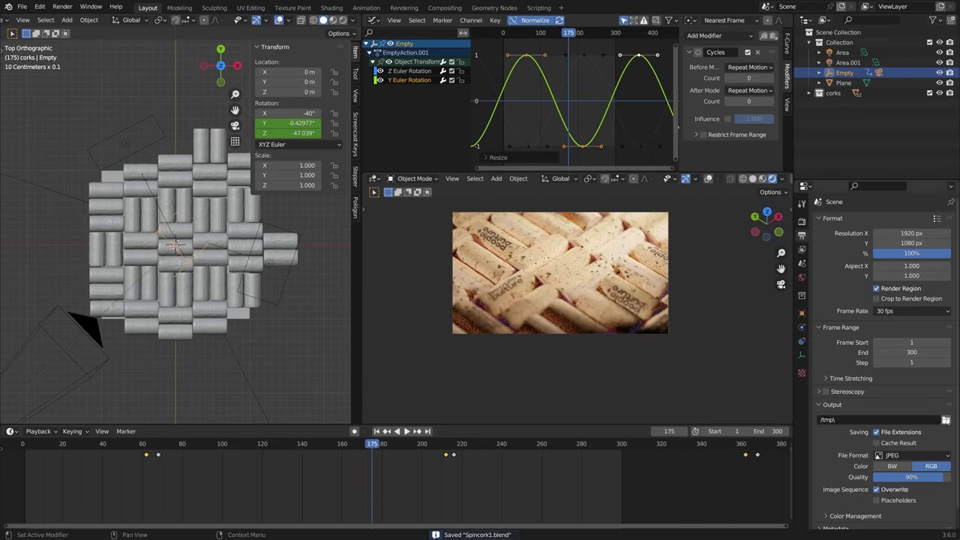
Step: Create a new output folder named 'frame' for the rendered frames
{"action": "left_click", "coordinate": [946, 420]}
{"action": "type", "text": "fr"}
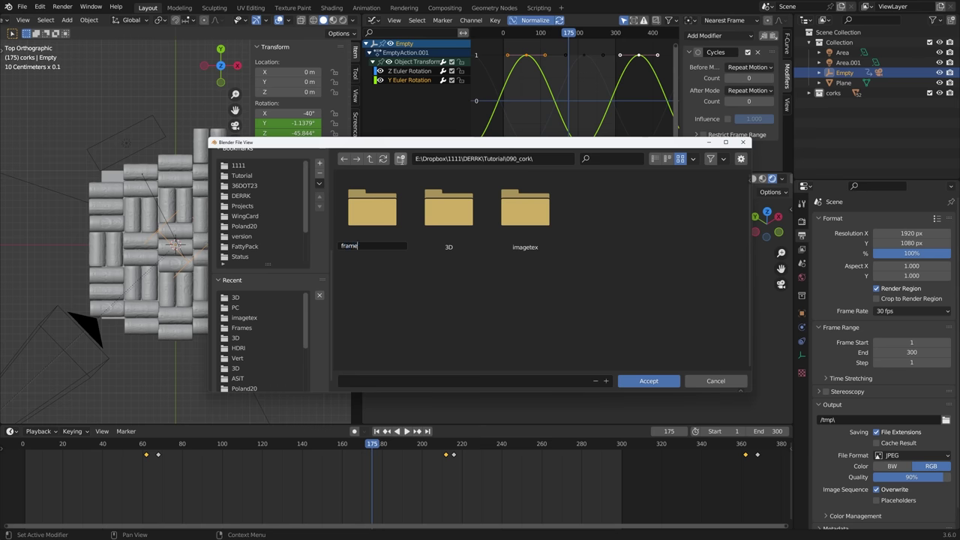
{"action": "type", "text": "ame"}
{"action": "key", "text": "Return"}
Step: Render the full animation as JPEG frames and open the first rendered frame to inspect it
{"action": "left_click", "coordinate": [62, 6]}
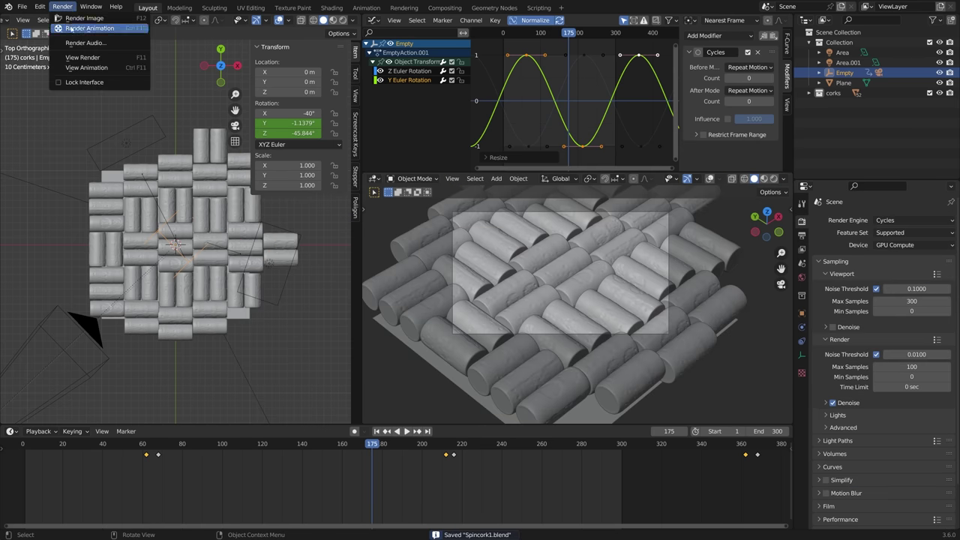
{"action": "left_click", "coordinate": [72, 29]}
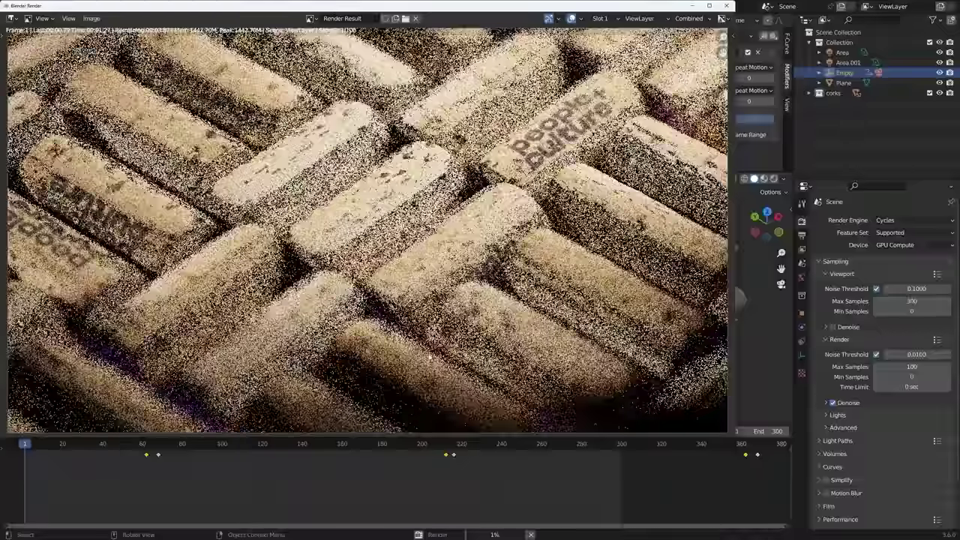
{"action": "scroll", "coordinate": [427, 304], "scroll_direction": "down", "scroll_amount": 3}
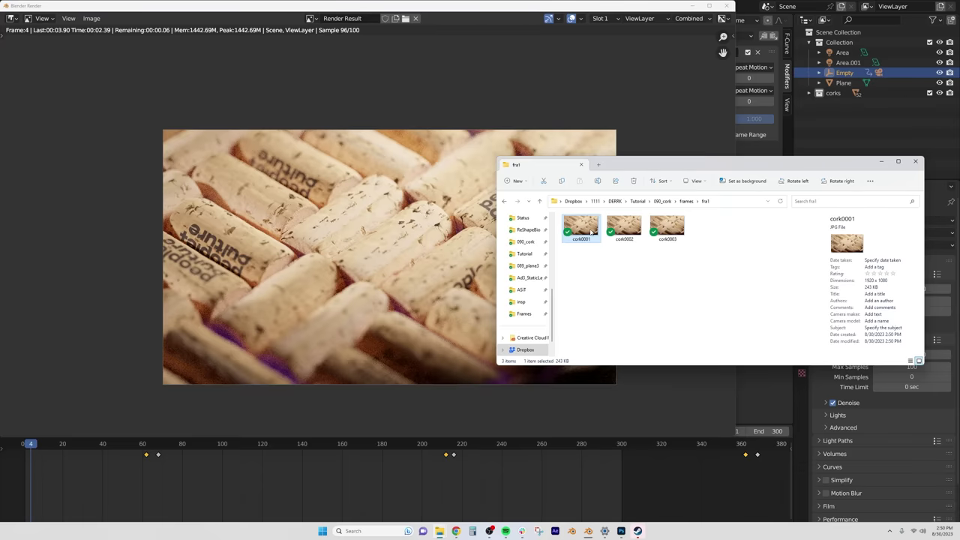
{"action": "double_click", "coordinate": [579, 227]}
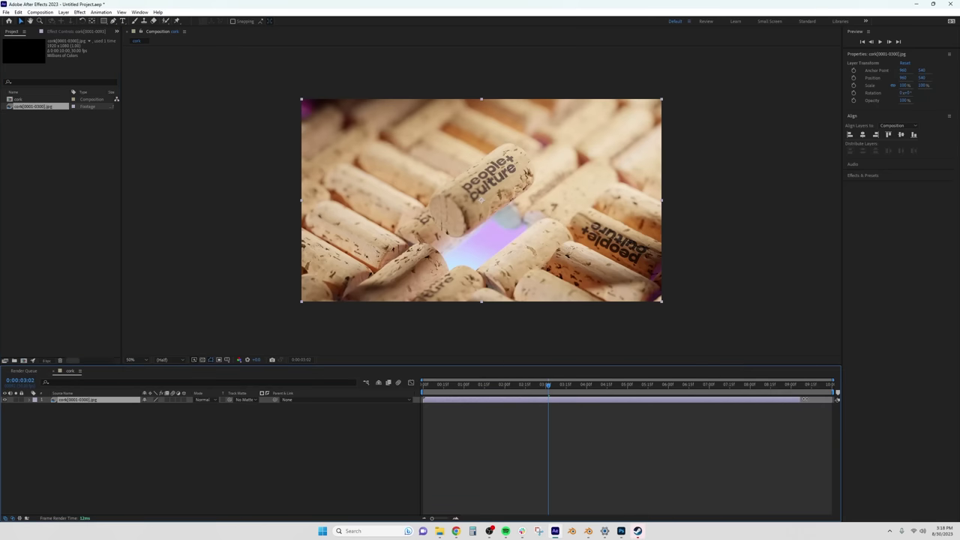
Step: Apply Brightness & Contrast, Curves with darker midtones, CC Vignette and Glow to the cork footage
{"action": "key", "text": "space"}
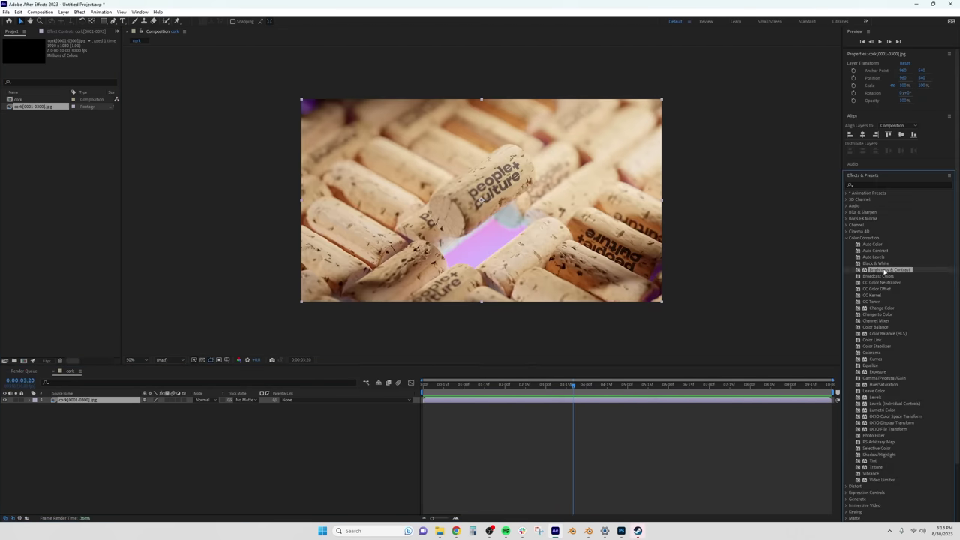
{"action": "left_click_drag", "start_coordinate": [888, 269], "coordinate": [309, 131]}
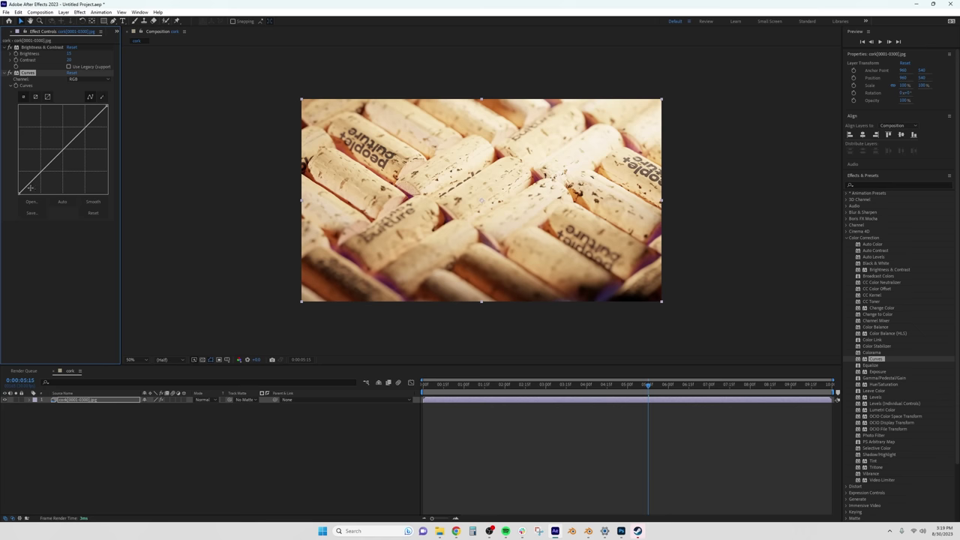
{"action": "left_click_drag", "start_coordinate": [33, 187], "coordinate": [32, 191]}
{"action": "left_click_drag", "start_coordinate": [87, 130], "coordinate": [86, 144]}
{"action": "double_click", "coordinate": [875, 409]}
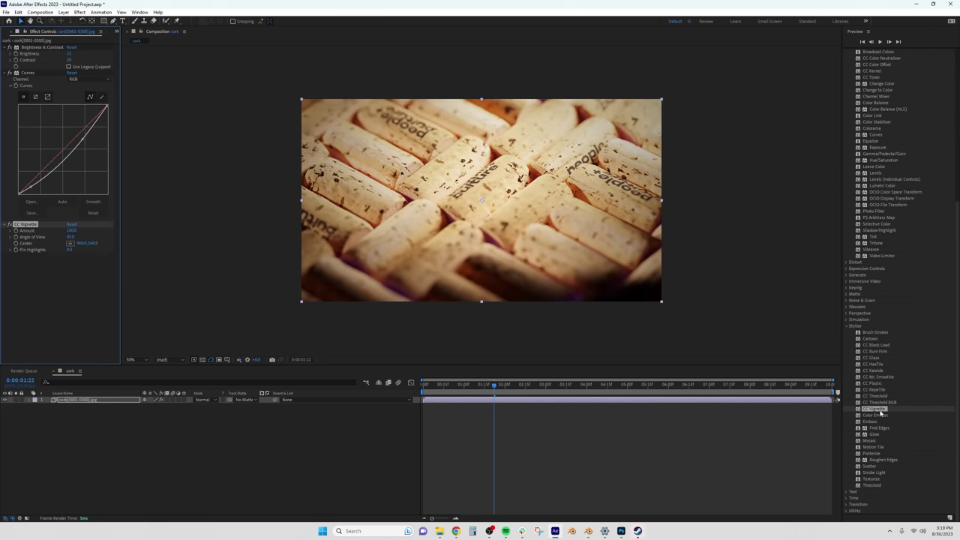
{"action": "double_click", "coordinate": [873, 434]}
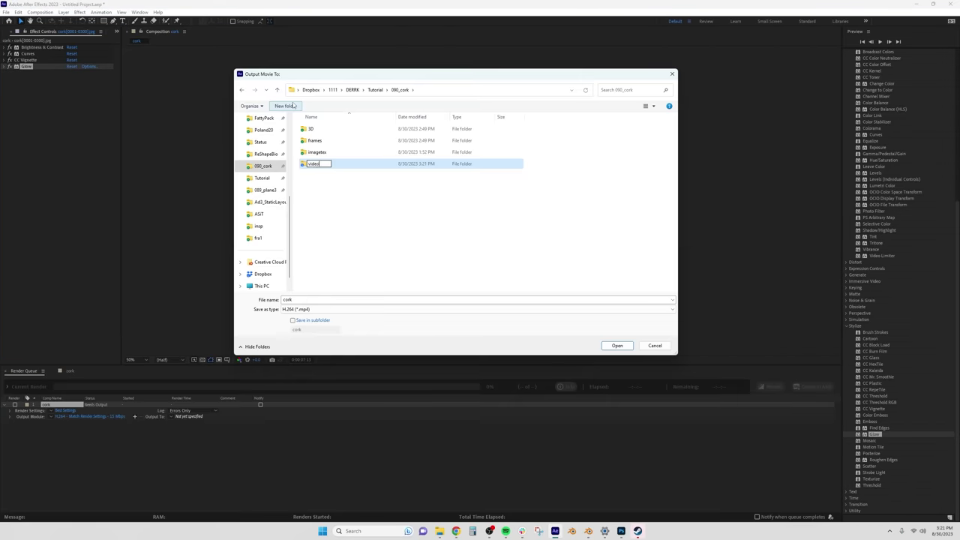
Step: Render the comp to H.264 as corkvidloop1 in a new 'vid' folder
{"action": "key", "text": "Return"}
{"action": "key", "text": "Return"}
{"action": "type", "text": "video"}
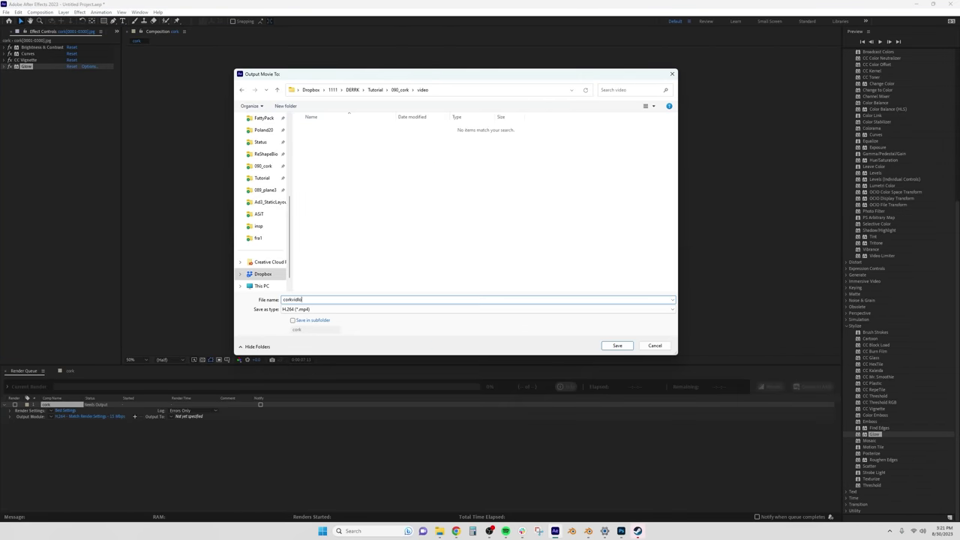
{"action": "key", "text": "Return"}
{"action": "left_click", "coordinate": [760, 386]}
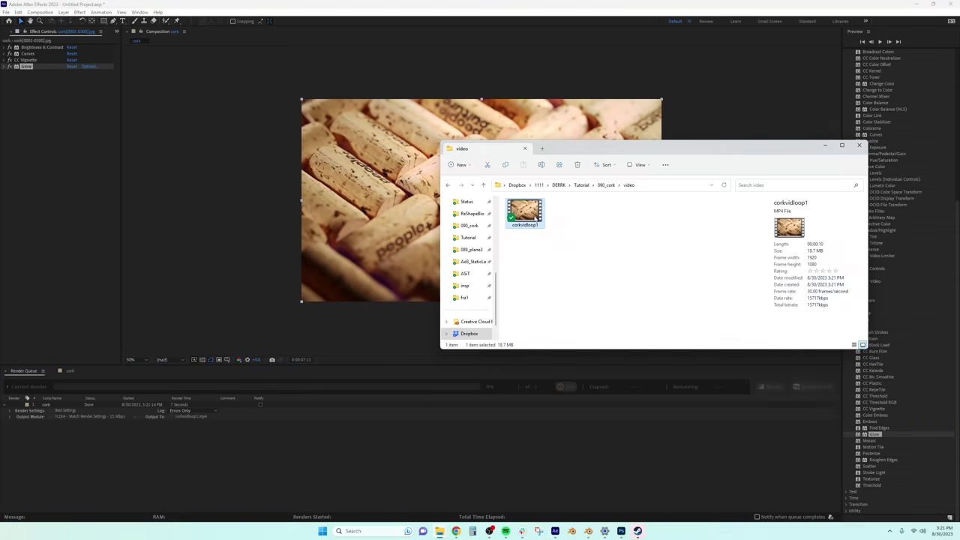
{"action": "key", "text": "Return"}
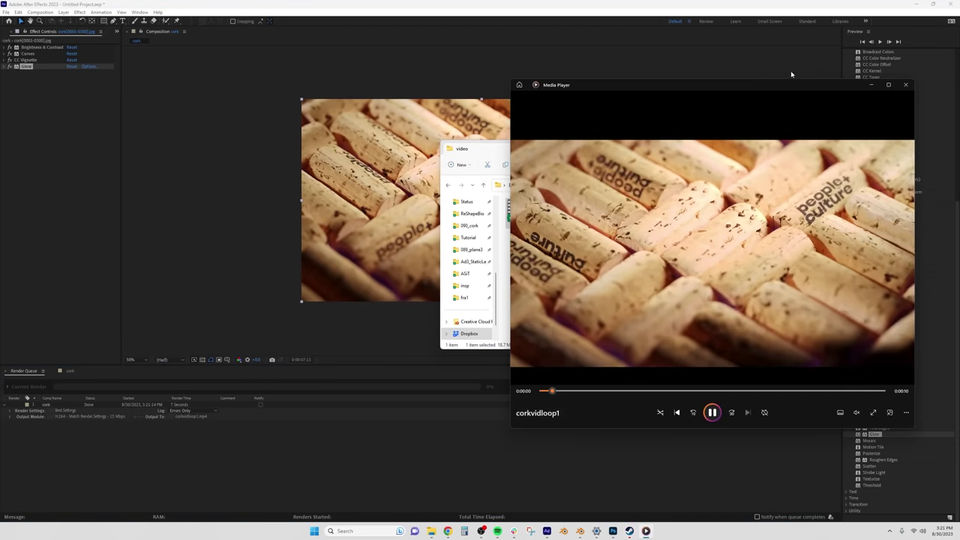